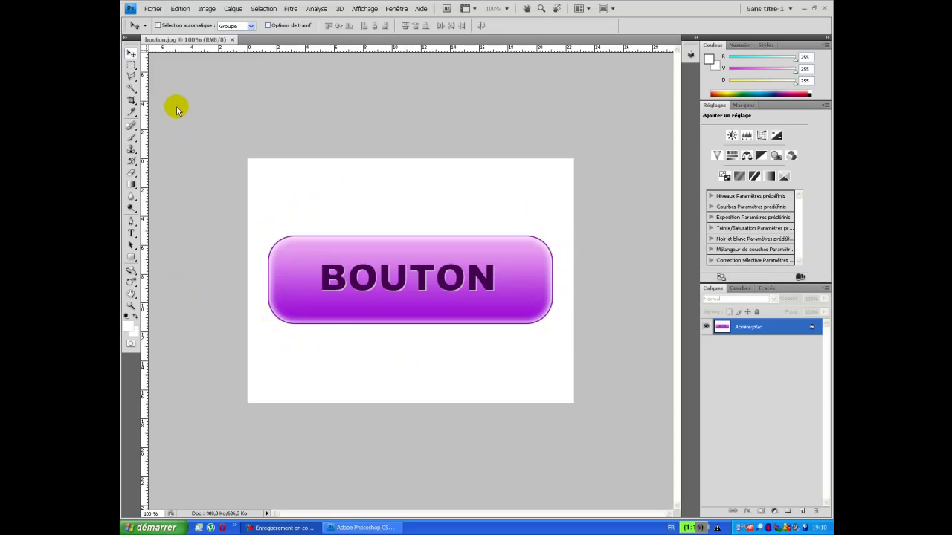
# Open the Fichier menu while the finished purple BOUTON example, bouton.jpg, is displayed.
pyautogui.click(151, 10)
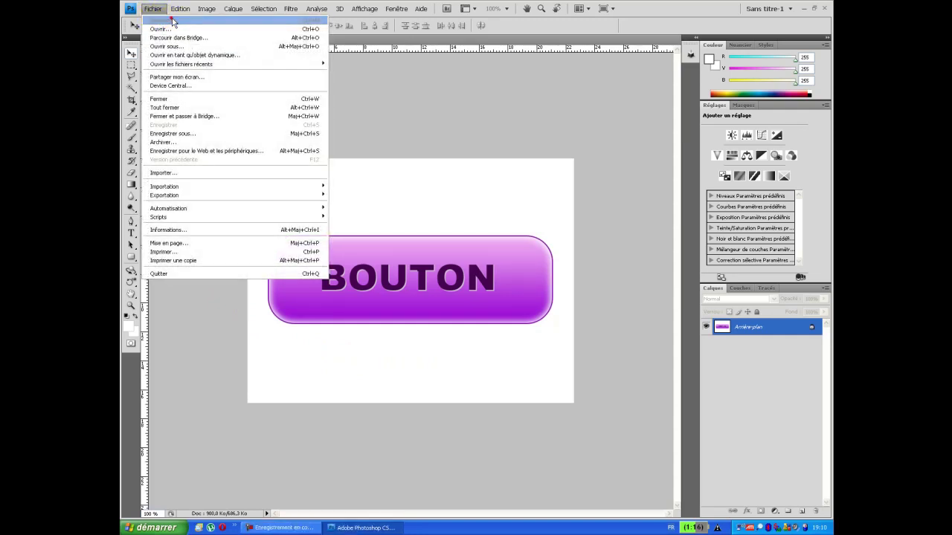
# Create a new 640 × 480 px, 72 ppi document with a transparent background.
pyautogui.click(171, 22)
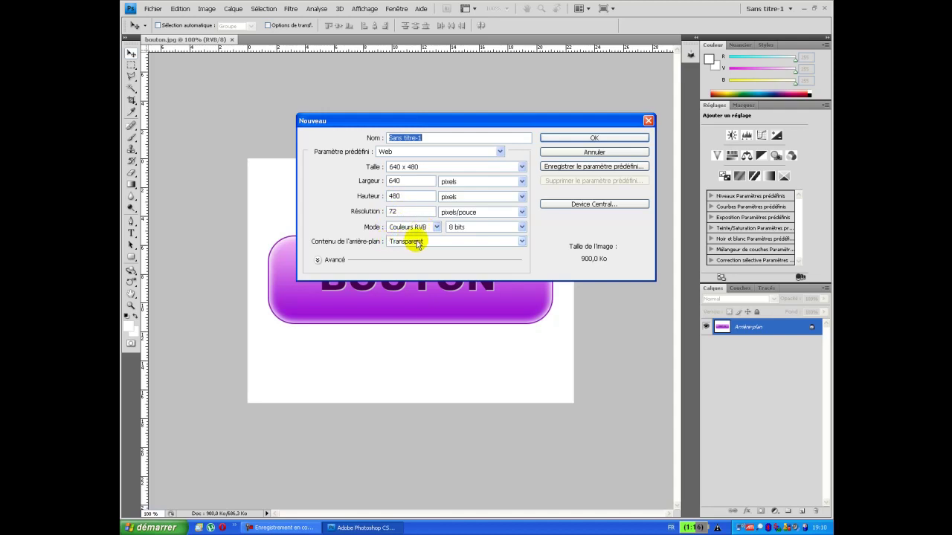
pyautogui.click(588, 138)
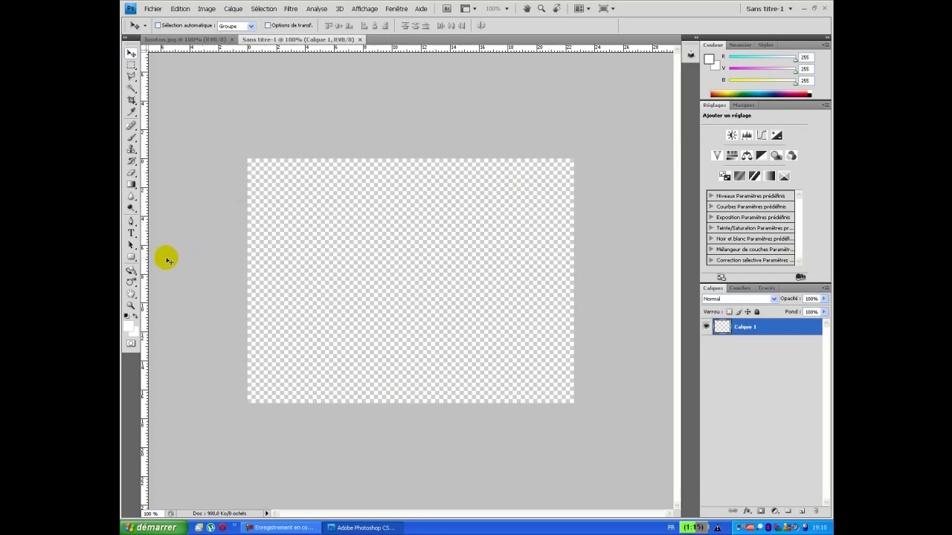
# Draw a wide white rounded rectangle with 50 px corner radius across the canvas centre.
pyautogui.click(132, 257)
pyautogui.moveTo(135, 262); pyautogui.dragTo(203, 271)
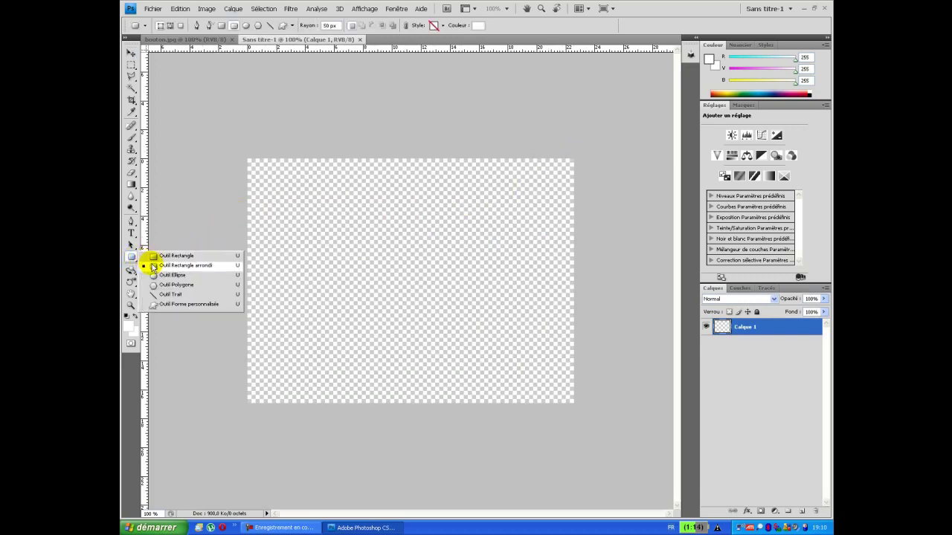
pyautogui.click(193, 271)
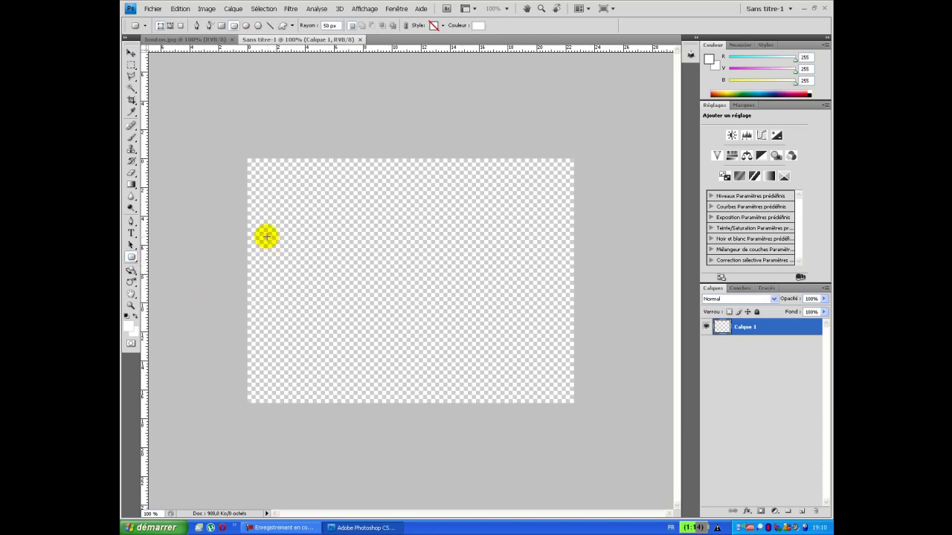
pyautogui.moveTo(274, 261); pyautogui.dragTo(545, 315)
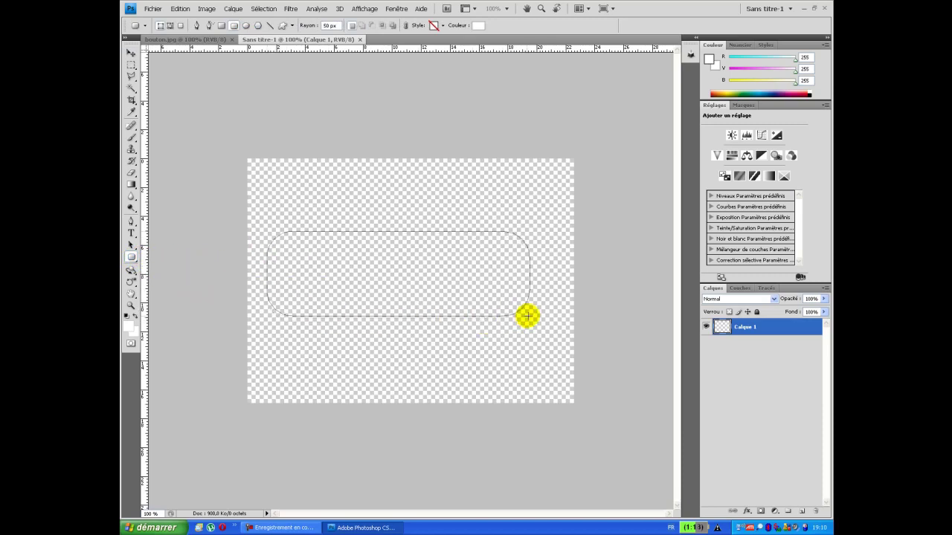
pyautogui.moveTo(549, 315); pyautogui.dragTo(549, 314)
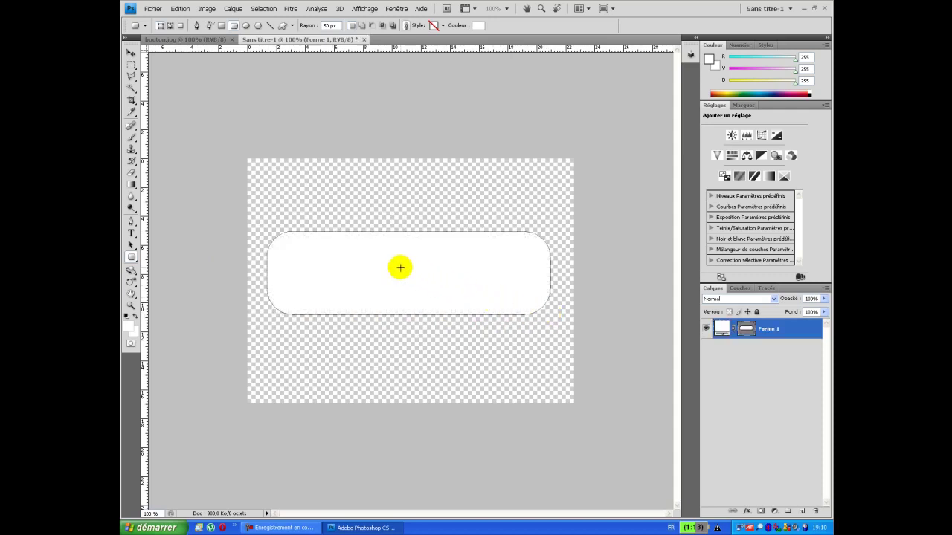
pyautogui.click(131, 53)
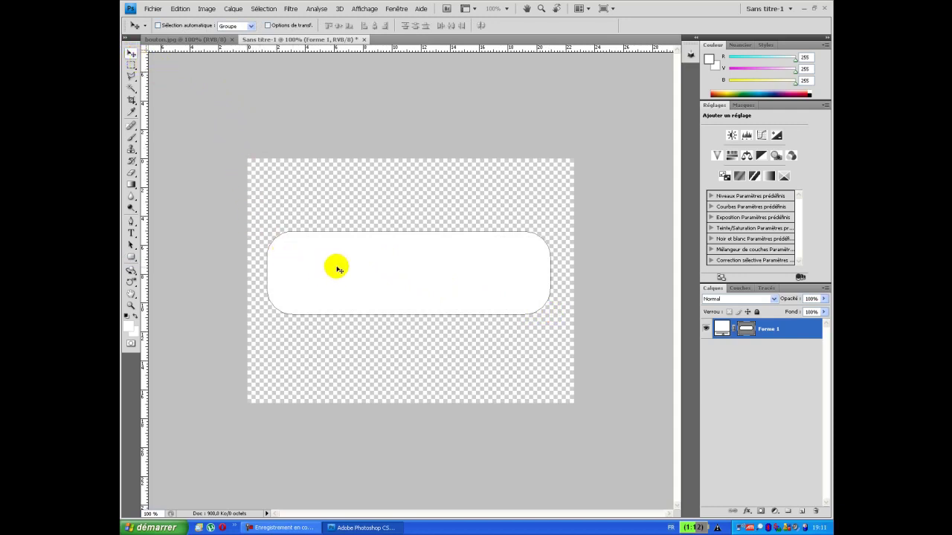
# Rasterize the Forme 1 shape layer into an ordinary pixel layer.
pyautogui.rightClick(792, 332)
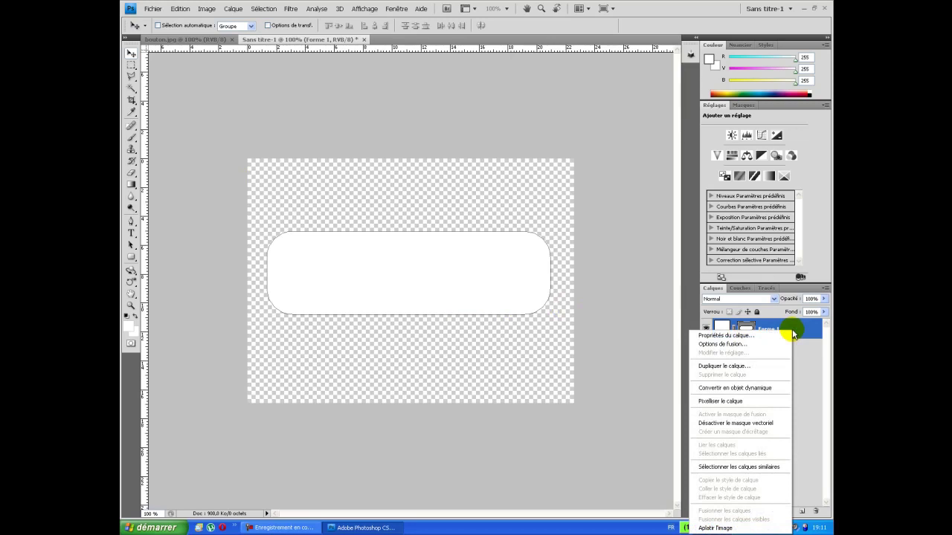
pyautogui.click(727, 402)
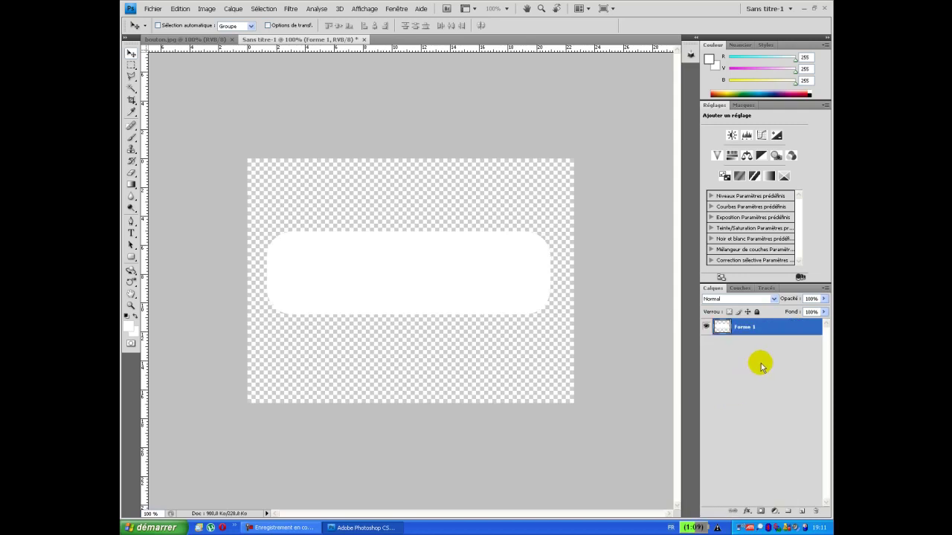
pyautogui.rightClick(758, 330)
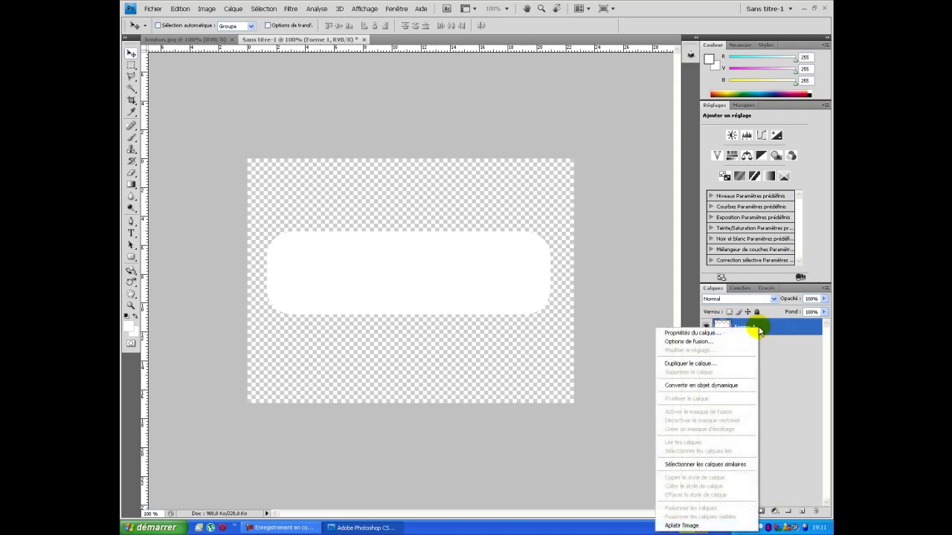
# Add a linear 90° gradient overlay to the rectangle, discarding a trial colour overlay.
pyautogui.click(675, 342)
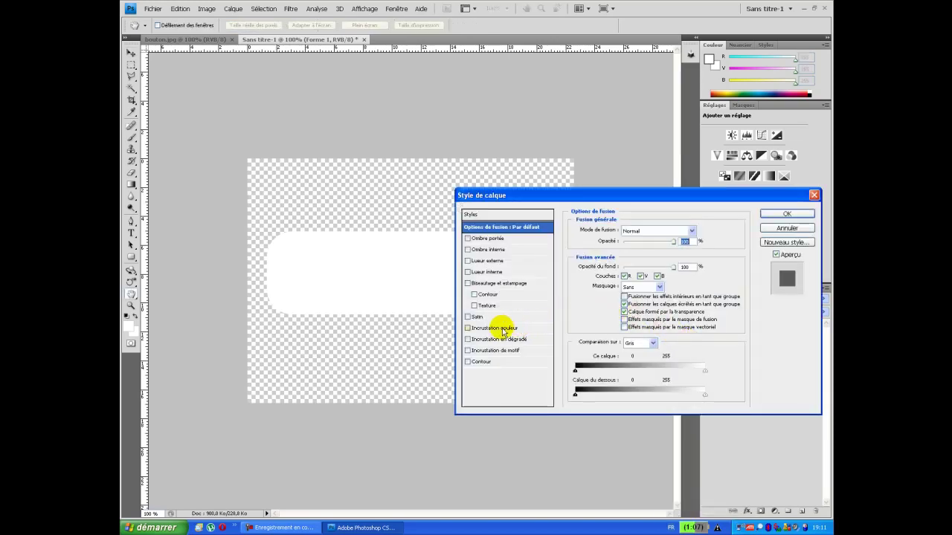
pyautogui.click(468, 328)
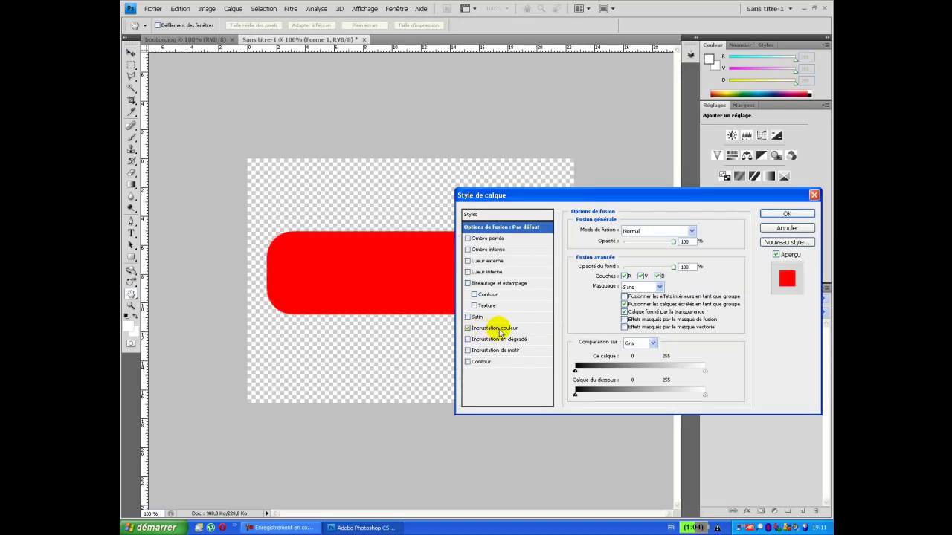
pyautogui.click(509, 327)
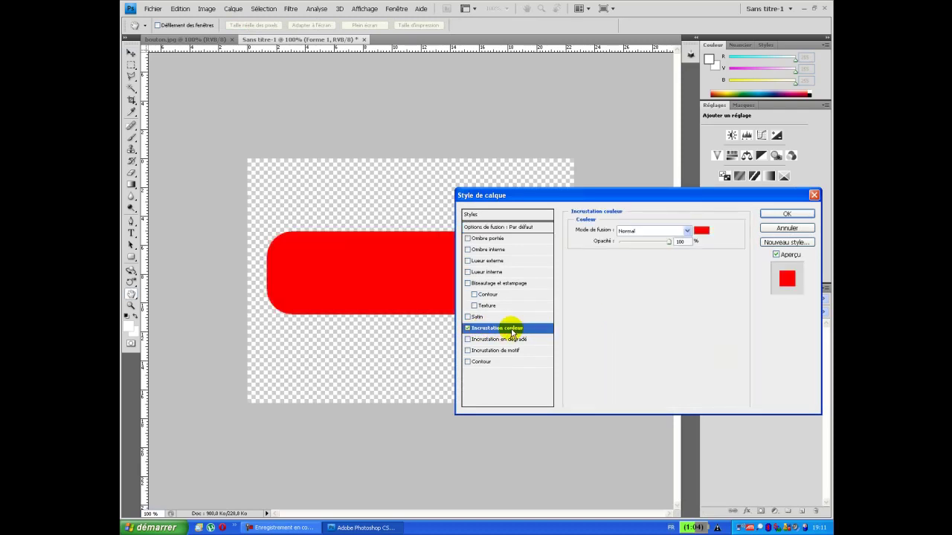
pyautogui.click(468, 329)
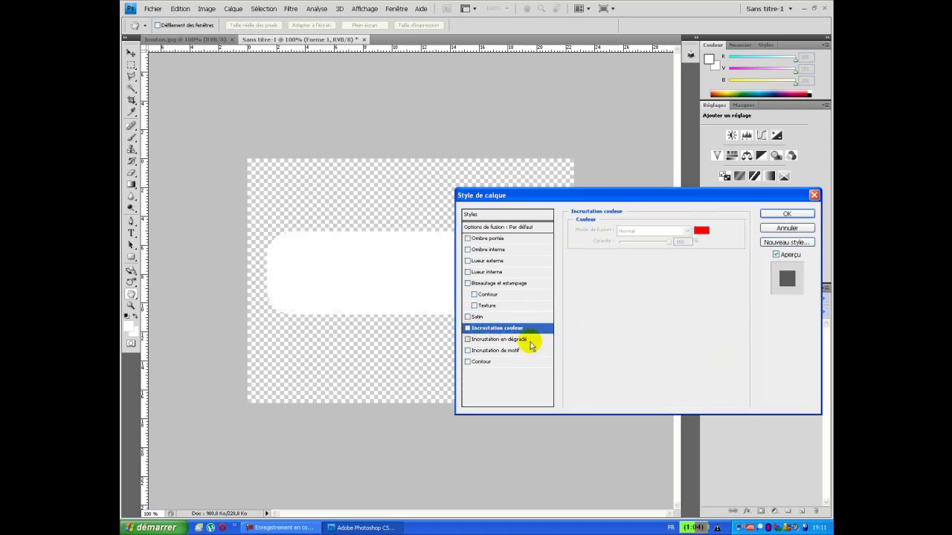
pyautogui.click(467, 339)
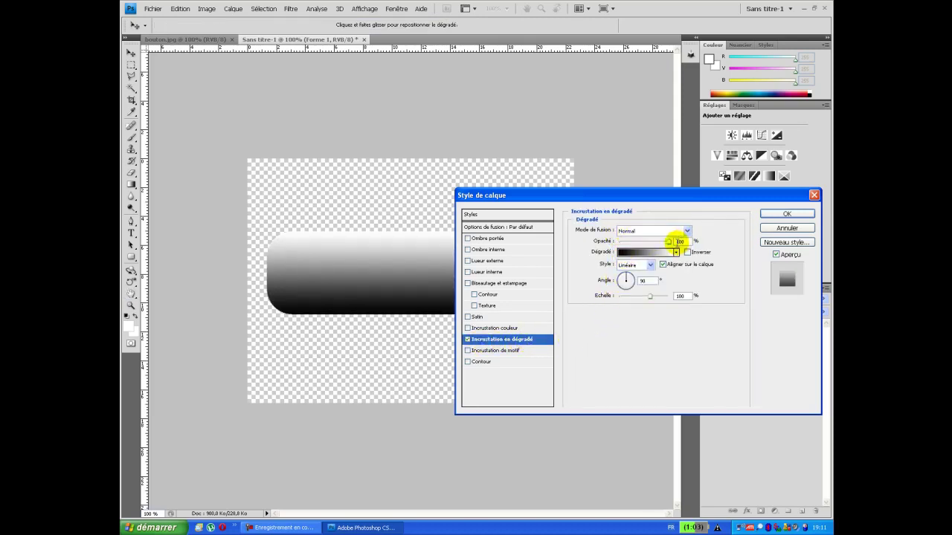
# Change the gradient's dark stop to deep purple.
pyautogui.click(631, 254)
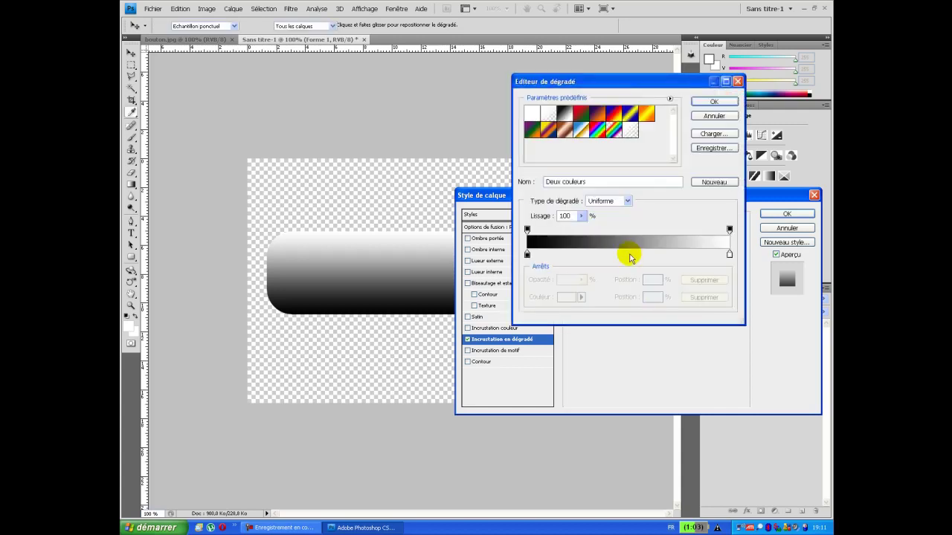
pyautogui.doubleClick(527, 255)
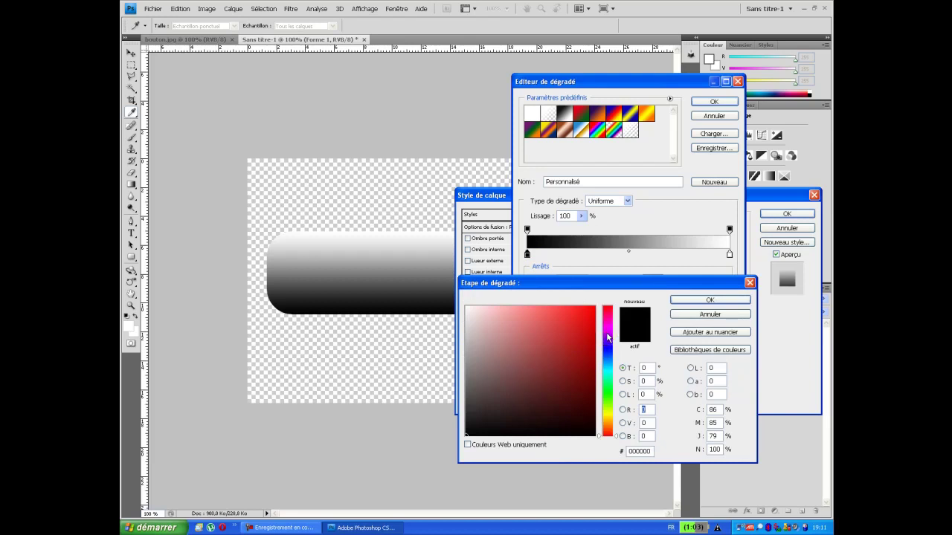
pyautogui.click(590, 363)
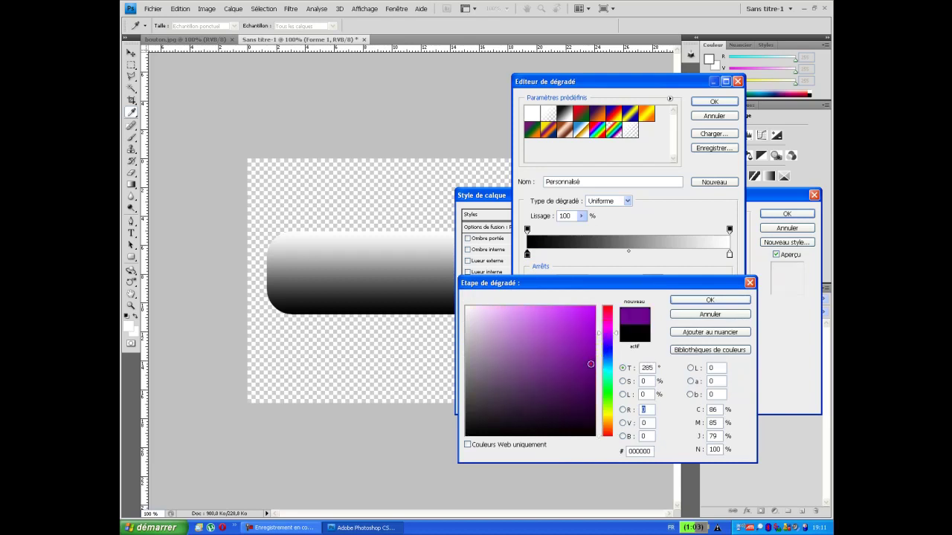
pyautogui.click(692, 301)
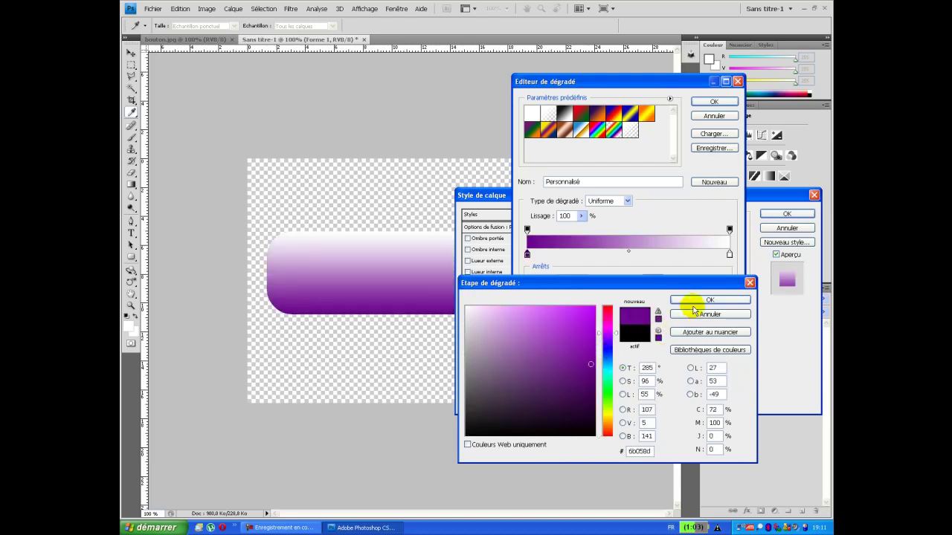
# Set the light stop to pale lilac #cab4cd and accept the purple gradient.
pyautogui.doubleClick(728, 255)
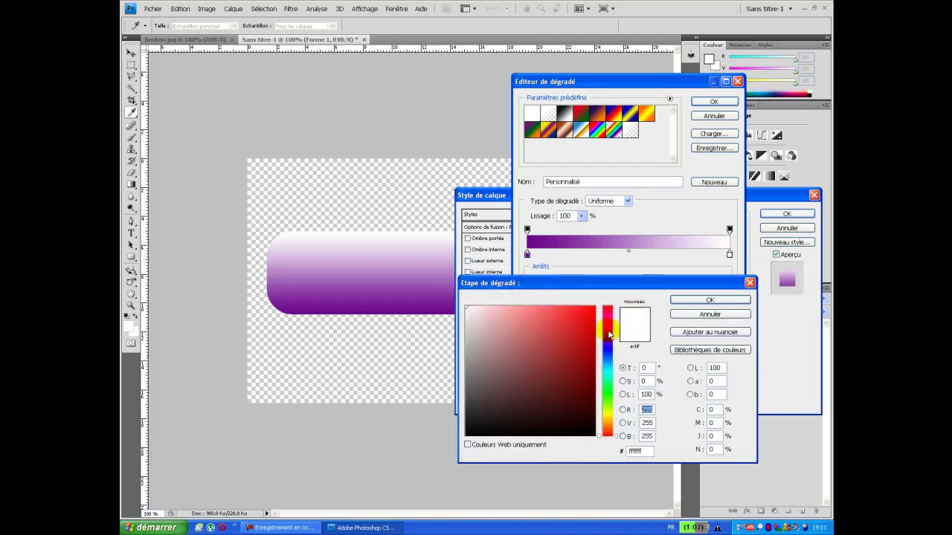
pyautogui.click(607, 331)
pyautogui.click(507, 343)
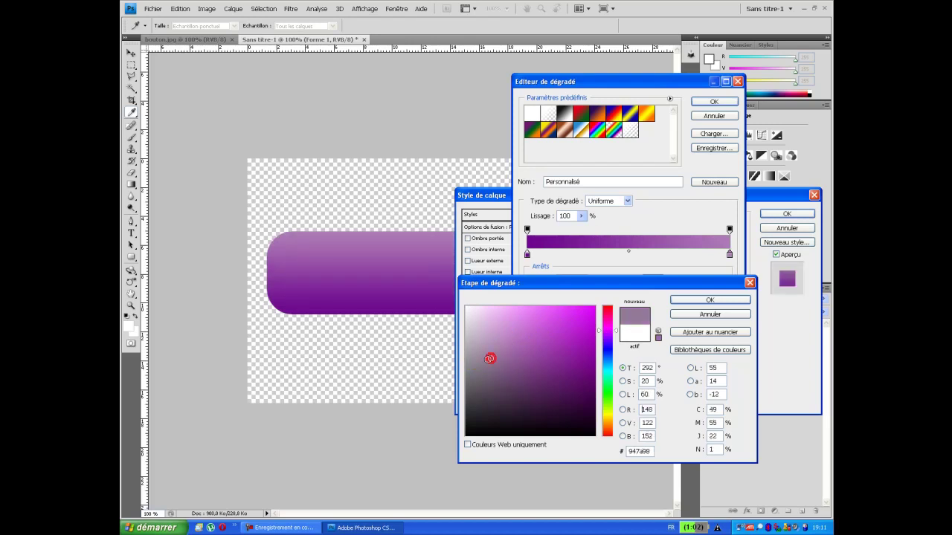
pyautogui.moveTo(492, 358); pyautogui.dragTo(480, 331)
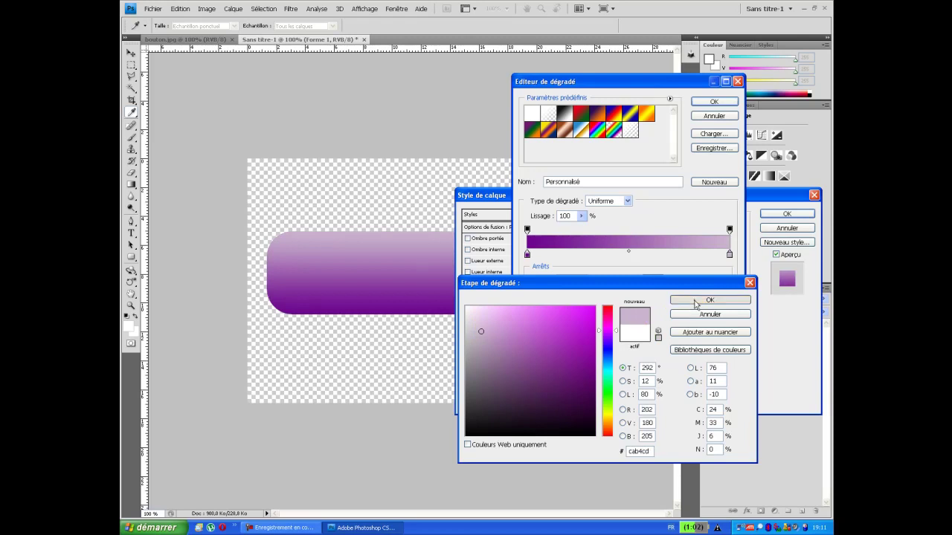
pyautogui.click(691, 302)
pyautogui.click(702, 105)
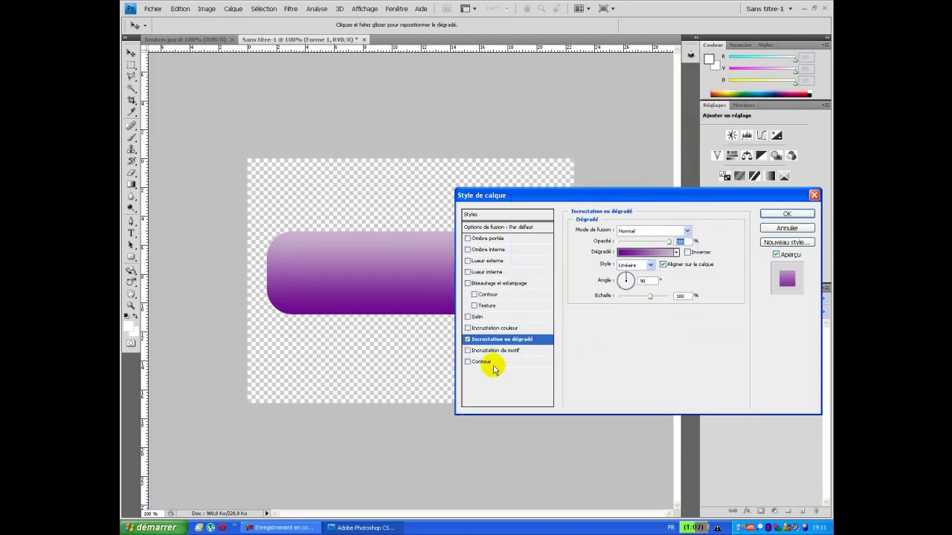
# Add a 2 px deep purple (#67097f) stroke around the button.
pyautogui.click(467, 362)
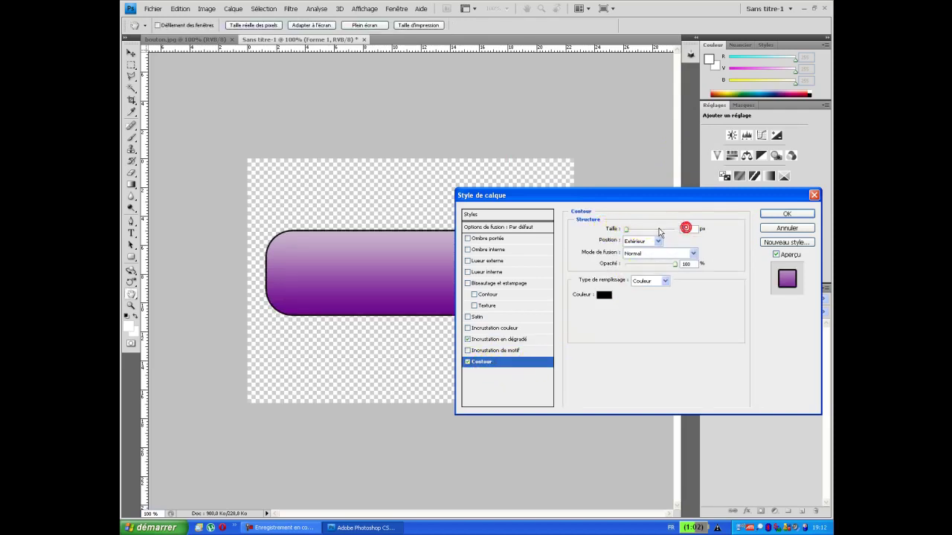
pyautogui.write('2')
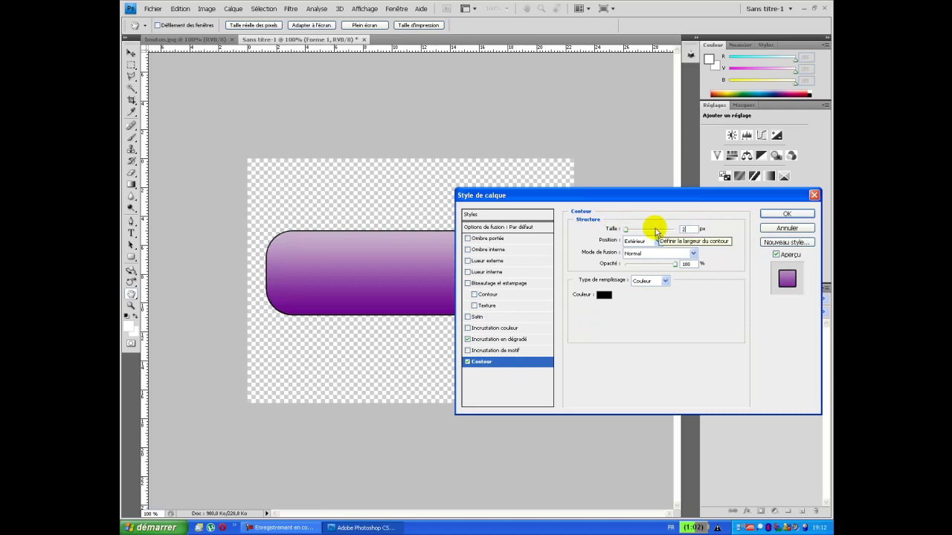
pyautogui.click(604, 295)
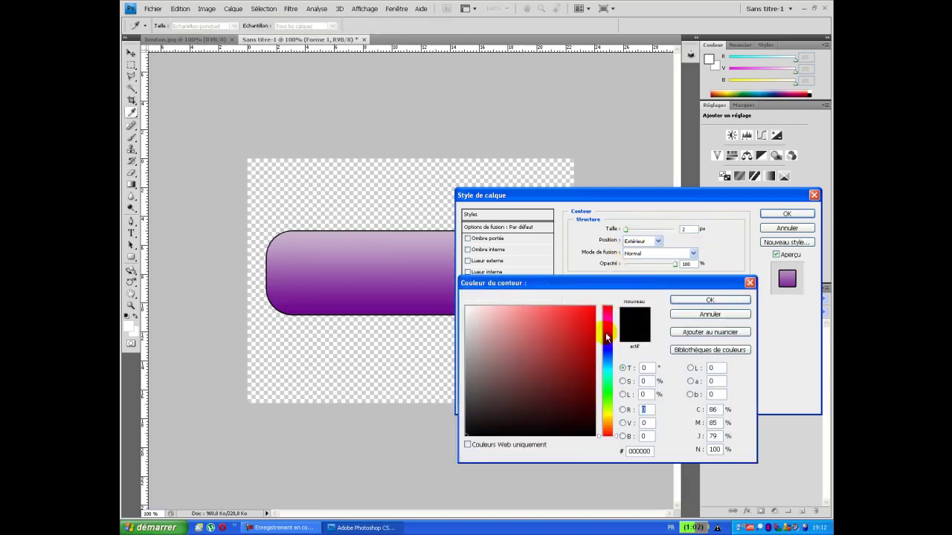
pyautogui.click(606, 332)
pyautogui.click(586, 371)
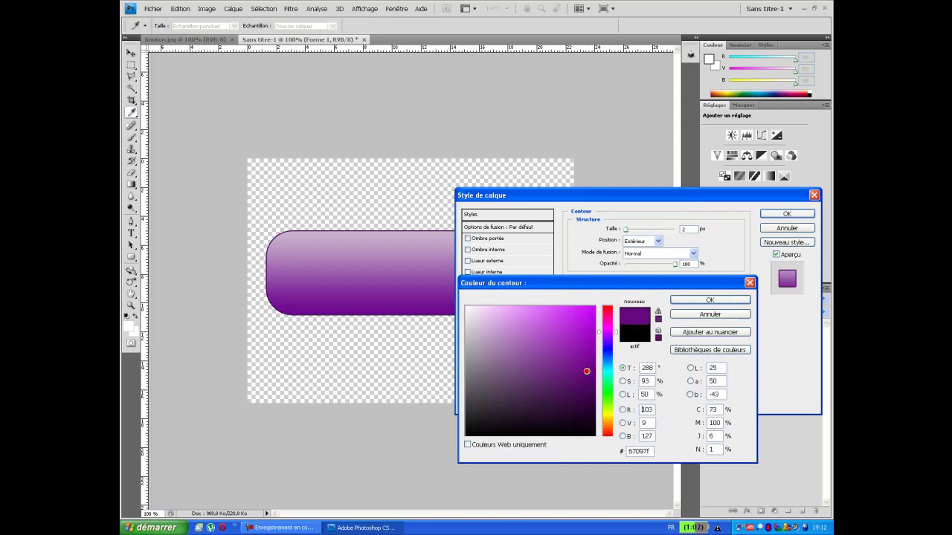
pyautogui.click(692, 301)
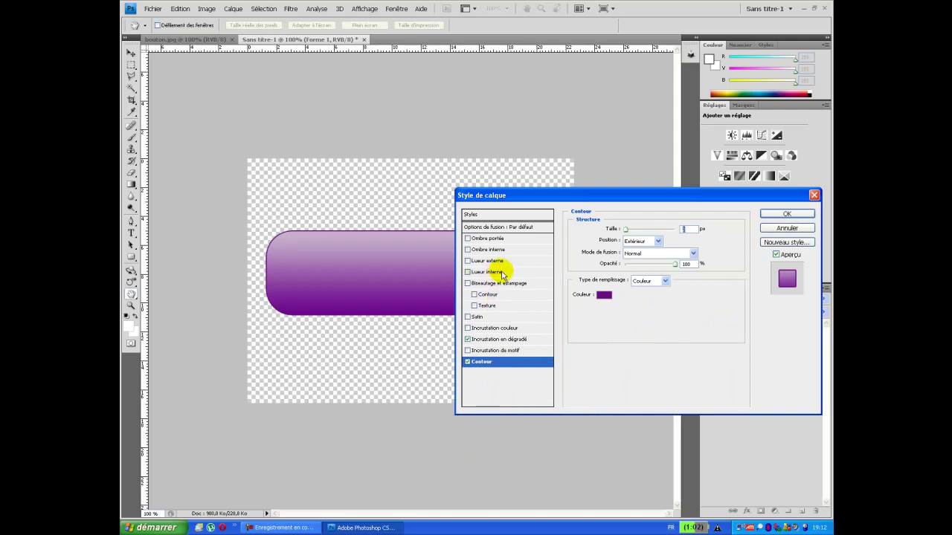
# Add a white inner glow in Normal blend mode to the button.
pyautogui.click(467, 272)
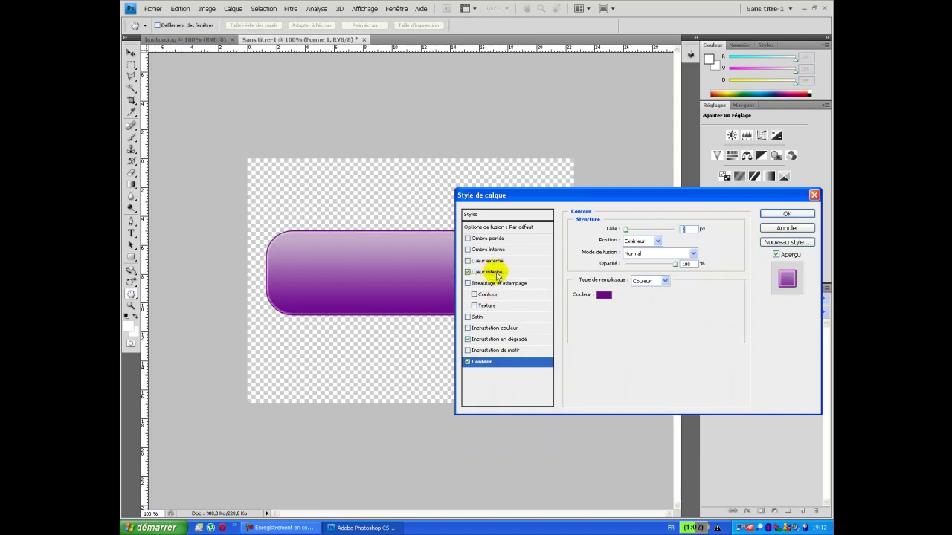
pyautogui.click(496, 273)
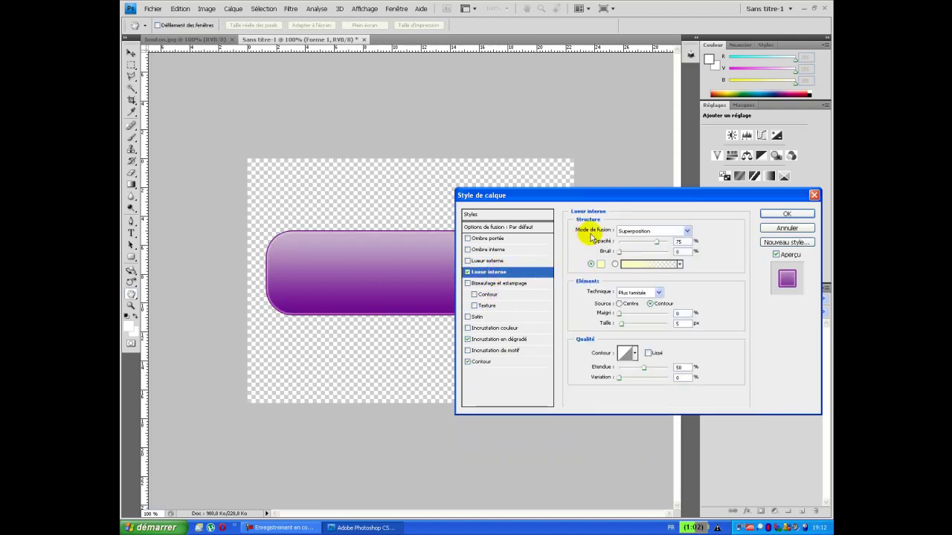
pyautogui.click(626, 231)
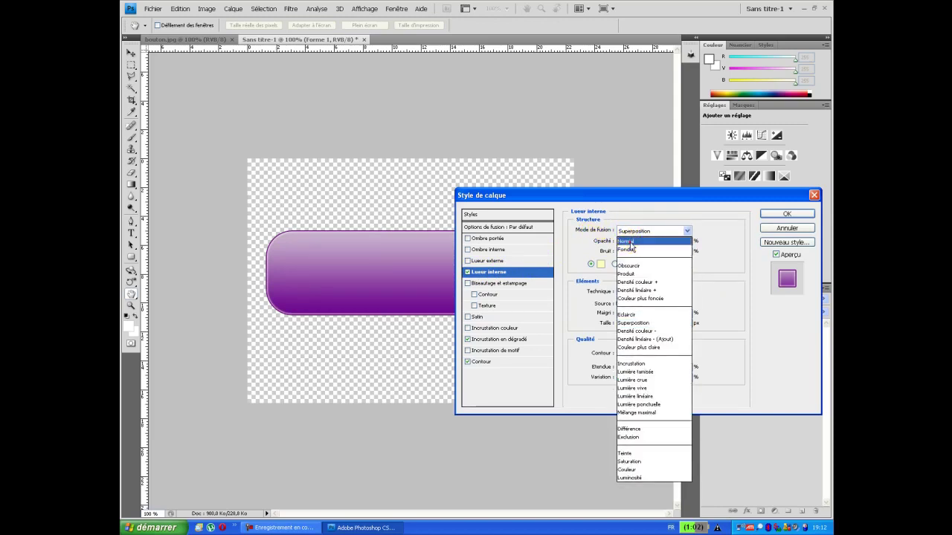
pyautogui.click(629, 242)
pyautogui.click(602, 265)
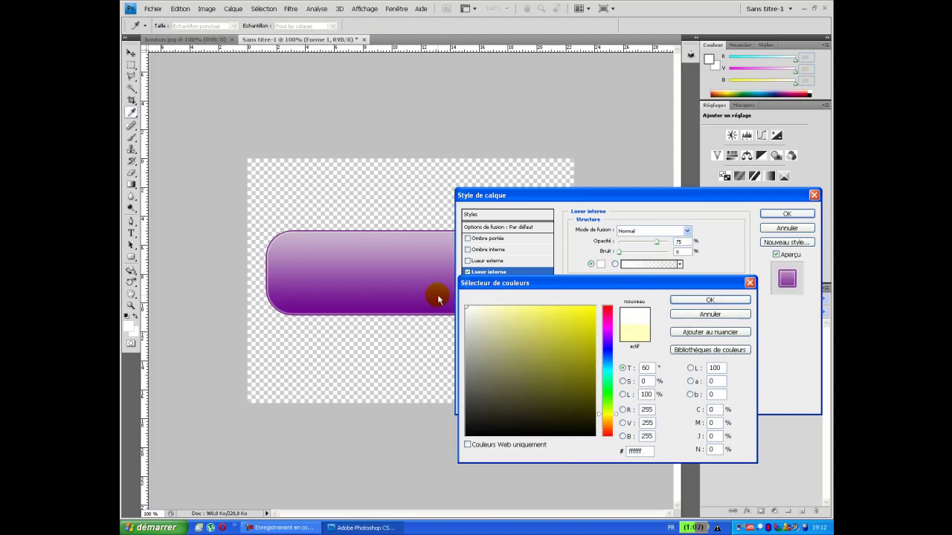
pyautogui.click(707, 300)
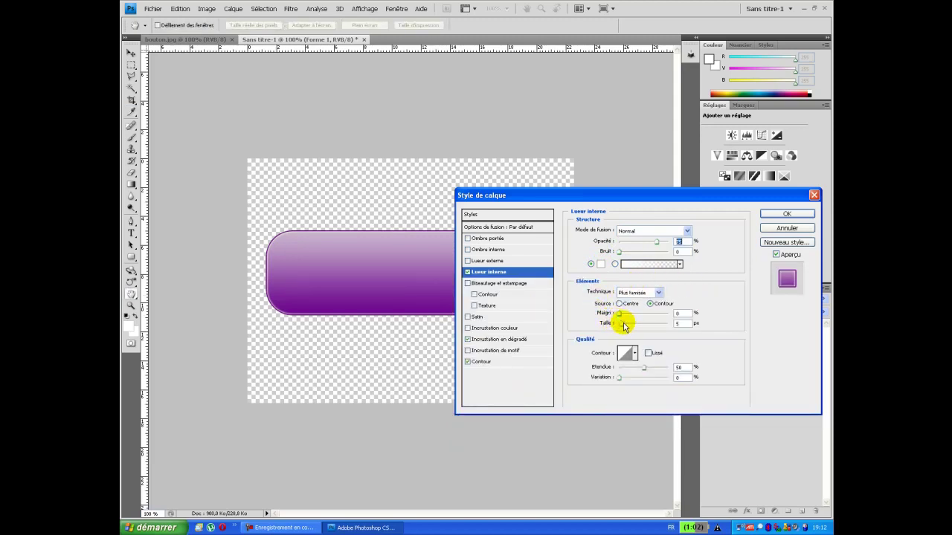
# Widen the inner glow to 21 px, lower its opacity, and apply the layer styles.
pyautogui.moveTo(624, 326); pyautogui.dragTo(629, 324)
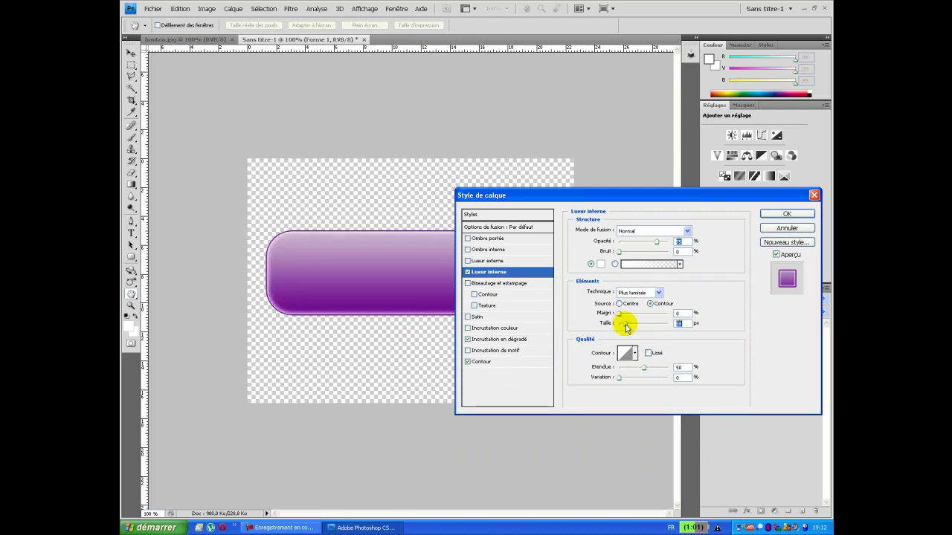
pyautogui.moveTo(657, 241); pyautogui.dragTo(654, 243)
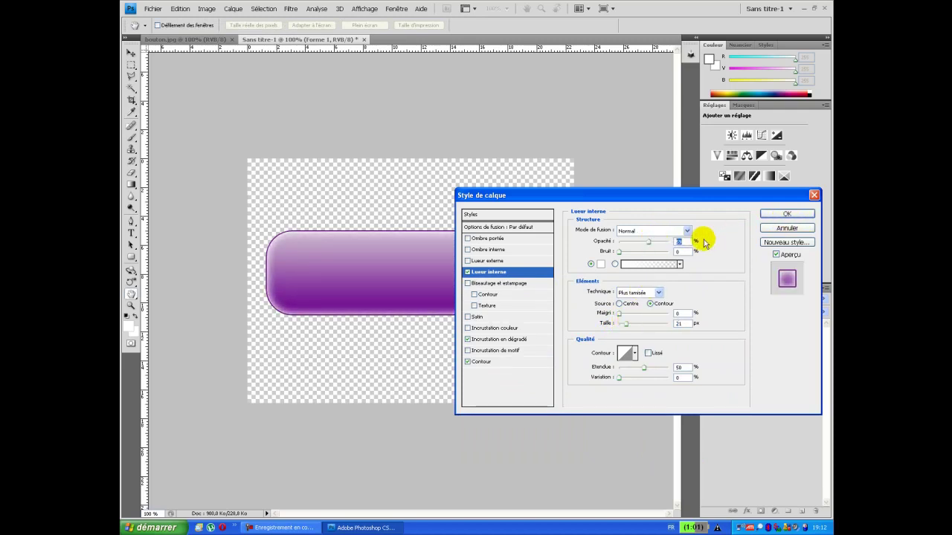
pyautogui.click(685, 242)
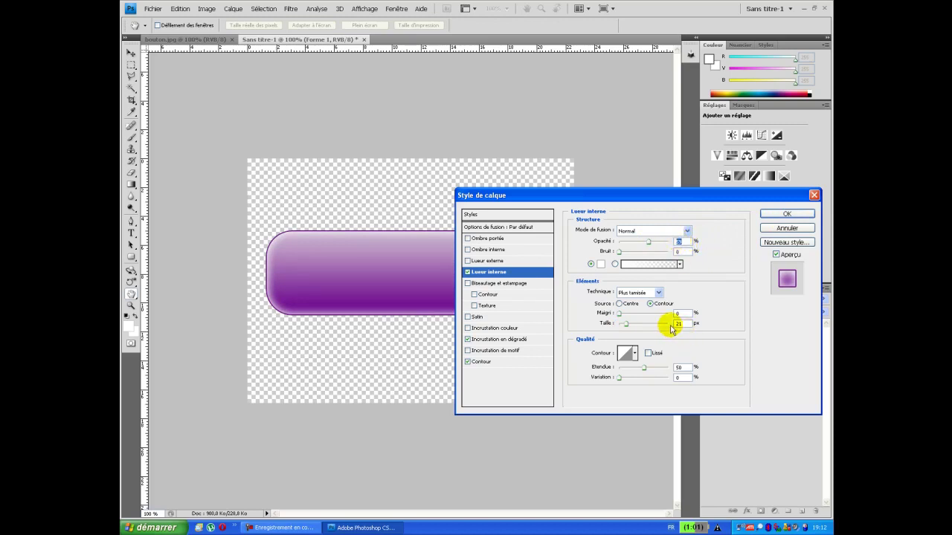
pyautogui.click(775, 217)
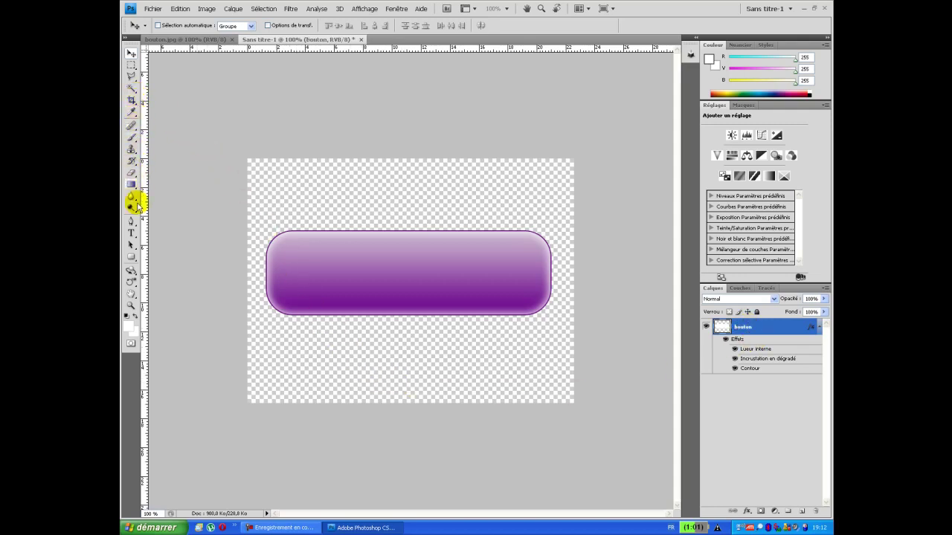
# Set the type colour to dark purple #41045b for Arial Black 72 pt text.
pyautogui.click(131, 235)
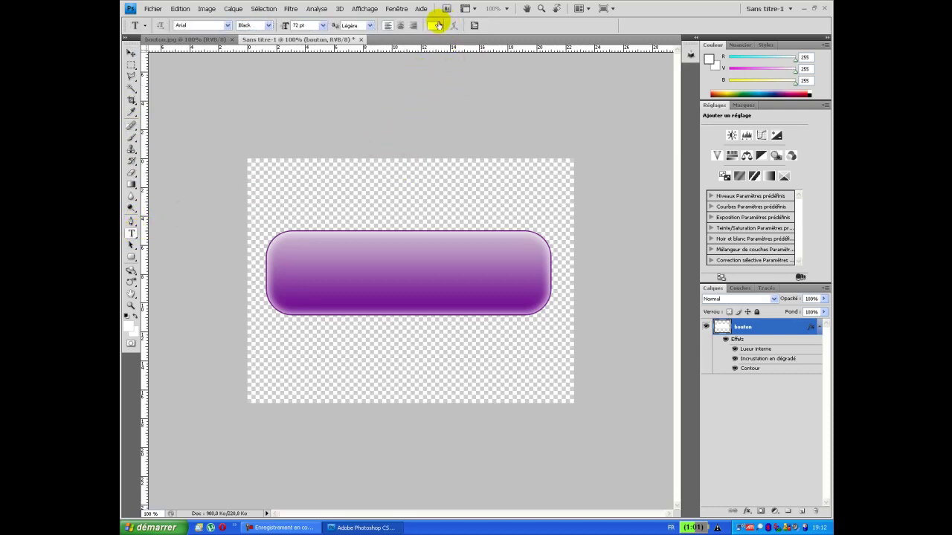
pyautogui.click(434, 26)
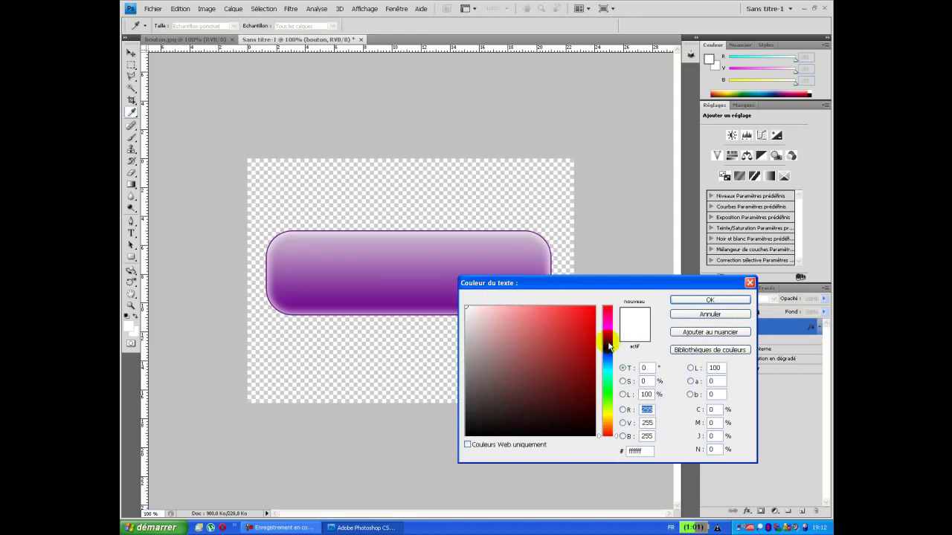
pyautogui.click(608, 343)
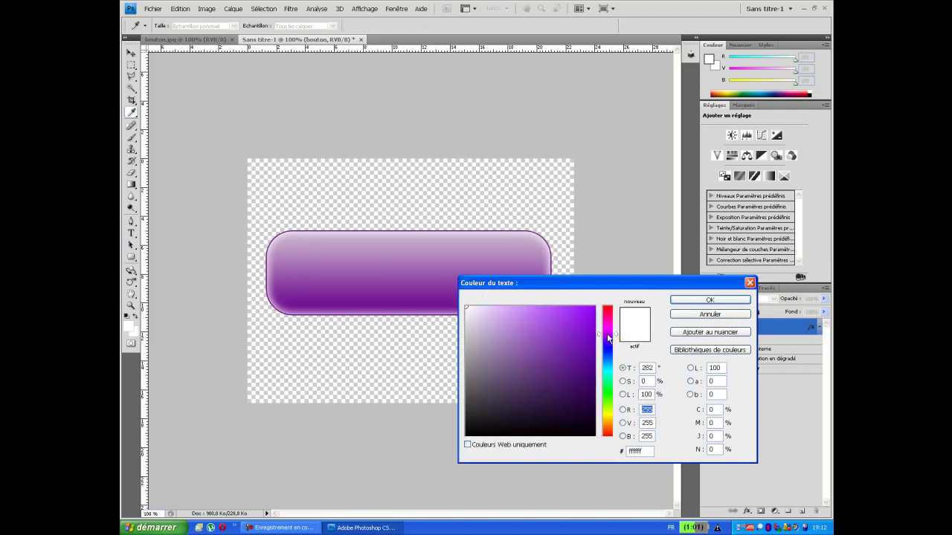
pyautogui.moveTo(591, 377); pyautogui.dragTo(589, 390)
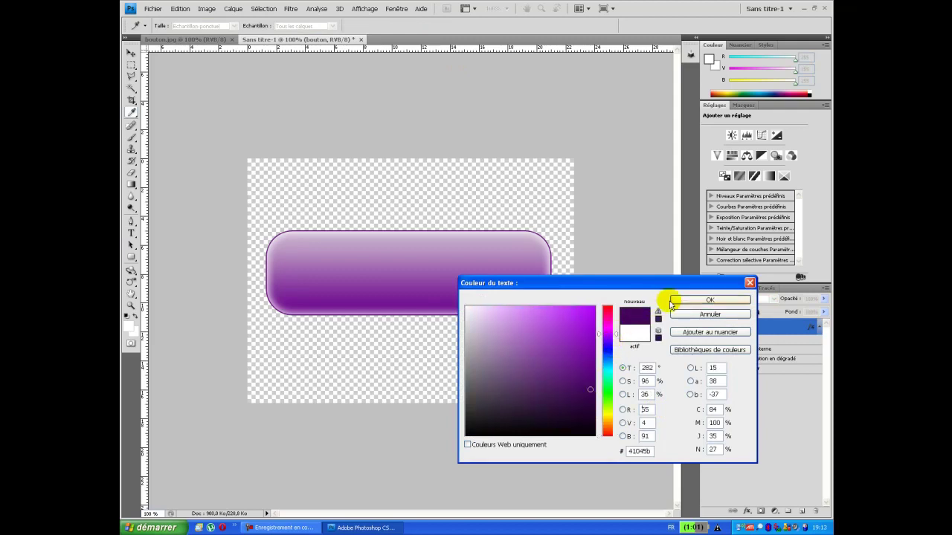
pyautogui.click(699, 300)
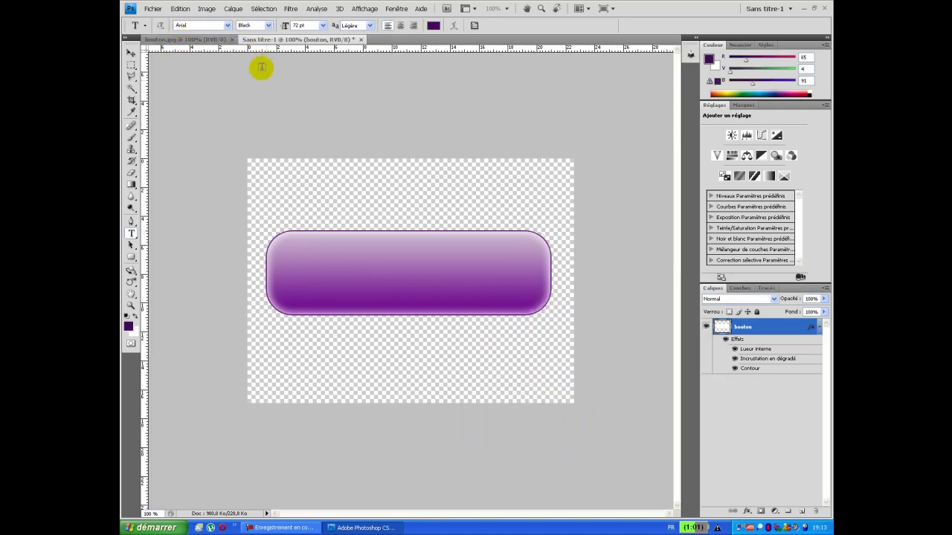
# Type BOUTON centred on the button and commit it as a text layer.
pyautogui.click(324, 276)
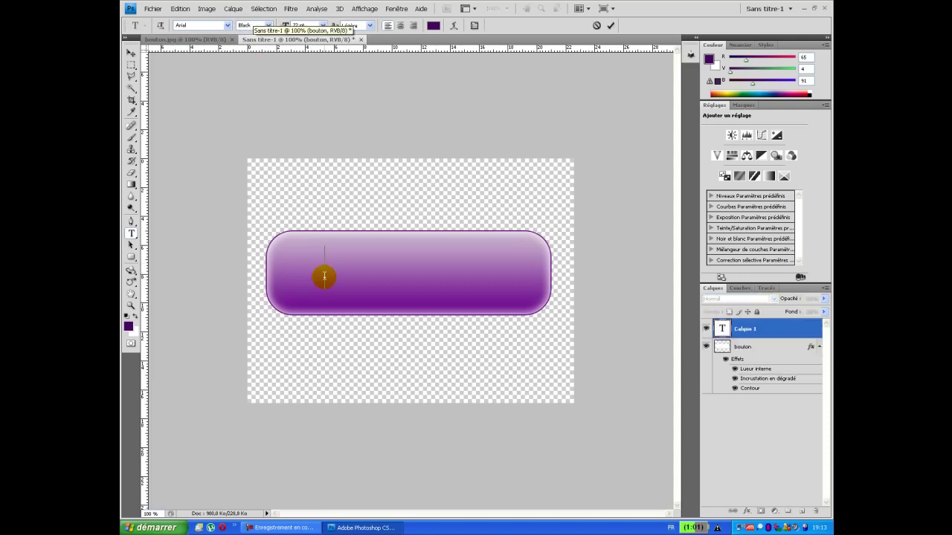
pyautogui.write('BOU')
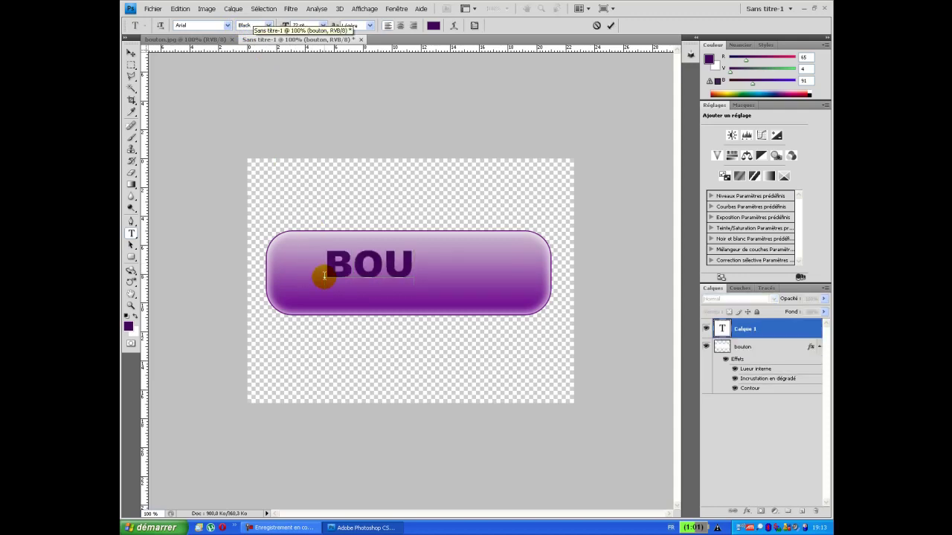
pyautogui.write('TON')
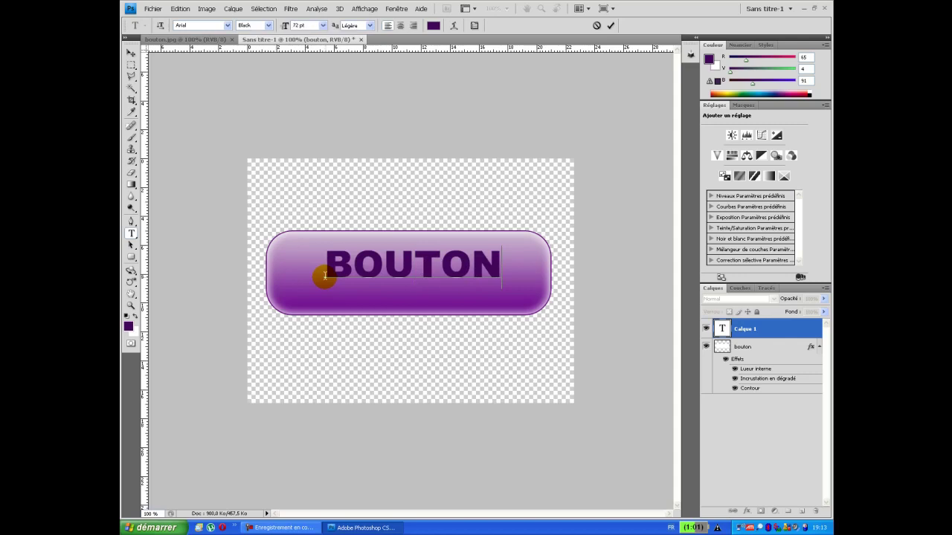
pyautogui.moveTo(416, 296); pyautogui.dragTo(413, 306)
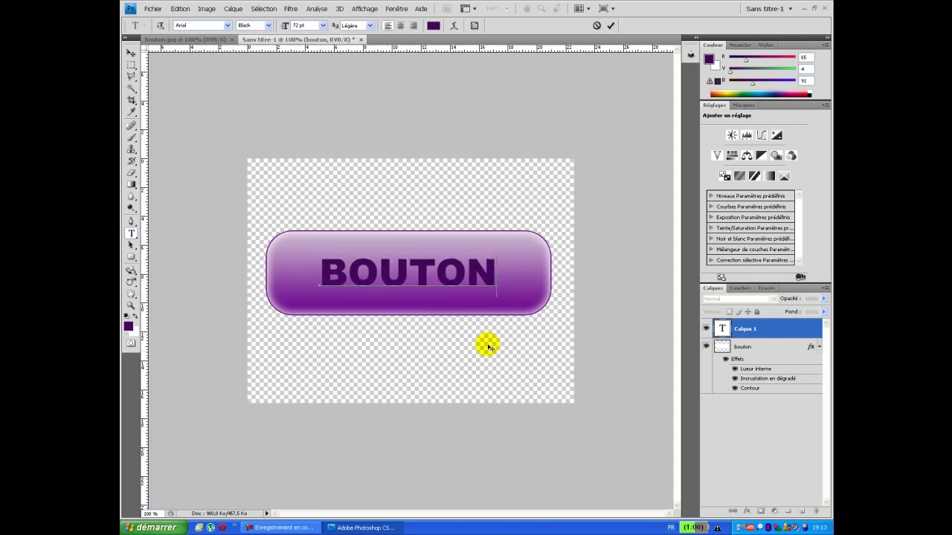
pyautogui.click(786, 330)
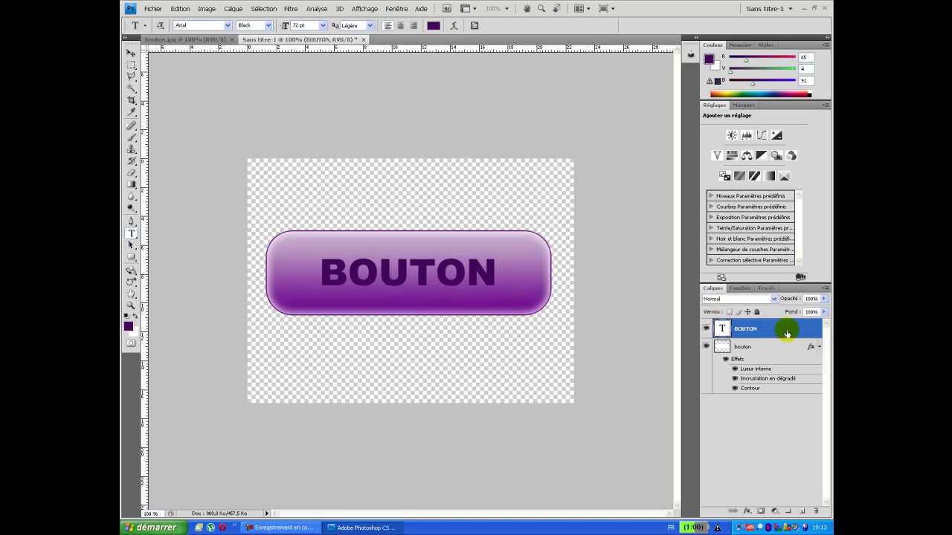
pyautogui.rightClick(787, 331)
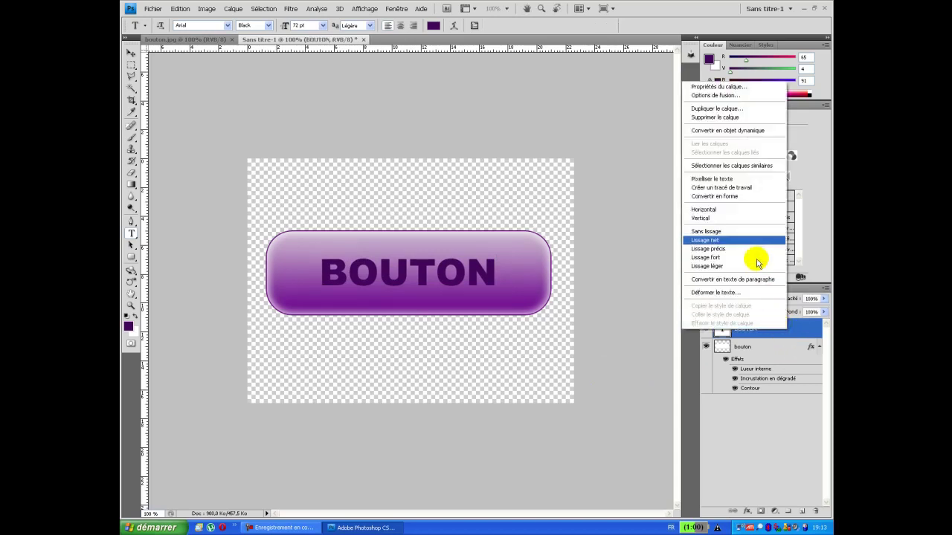
# Give the BOUTON text an inner shadow: colour fafafa, Normal mode, 2 px distance, 0 px size.
pyautogui.click(718, 95)
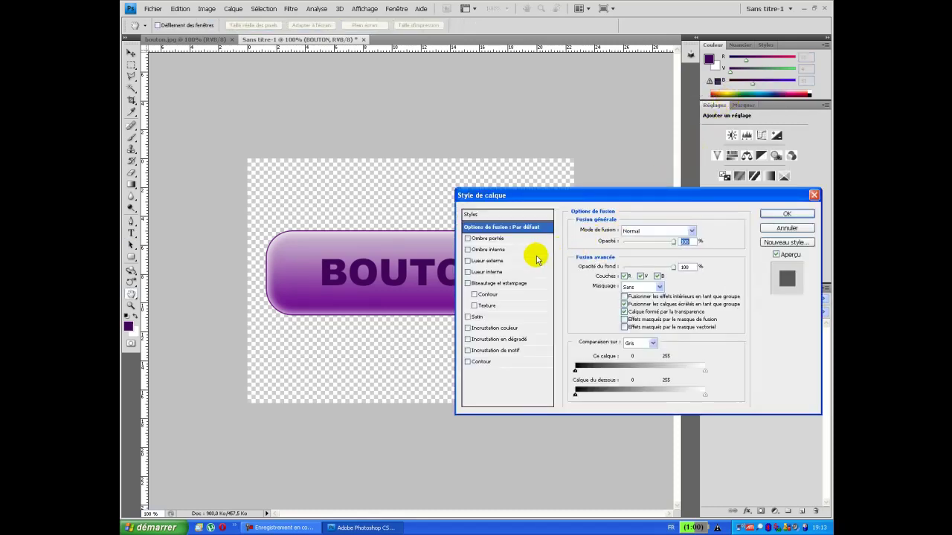
pyautogui.click(468, 249)
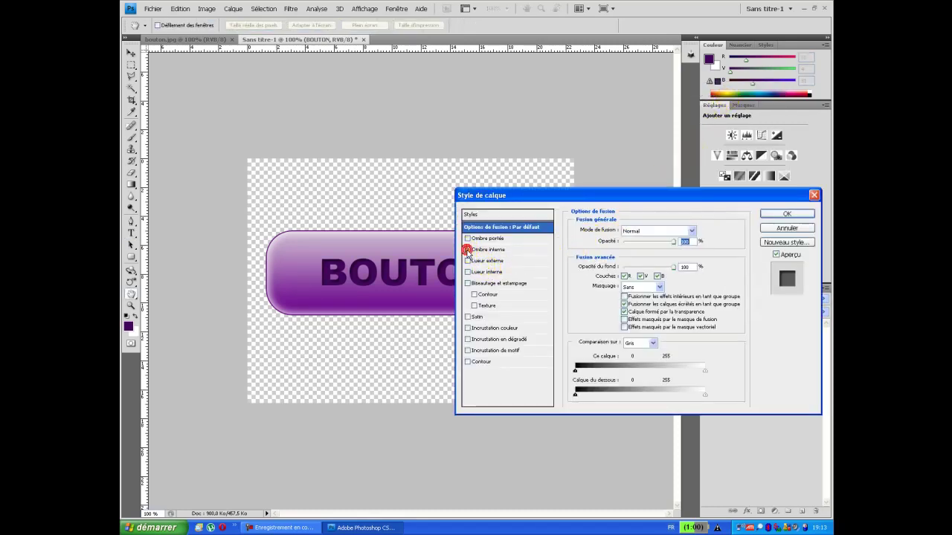
pyautogui.click(500, 253)
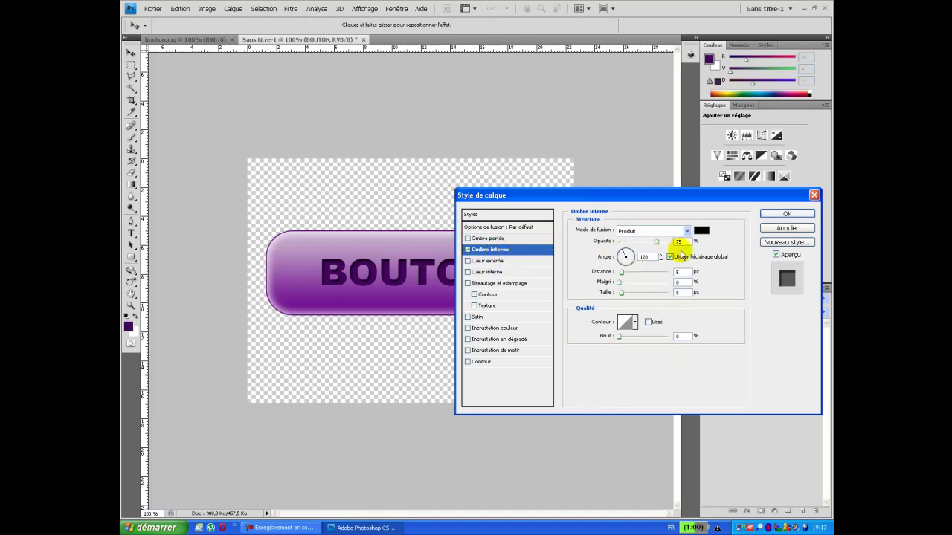
pyautogui.click(701, 231)
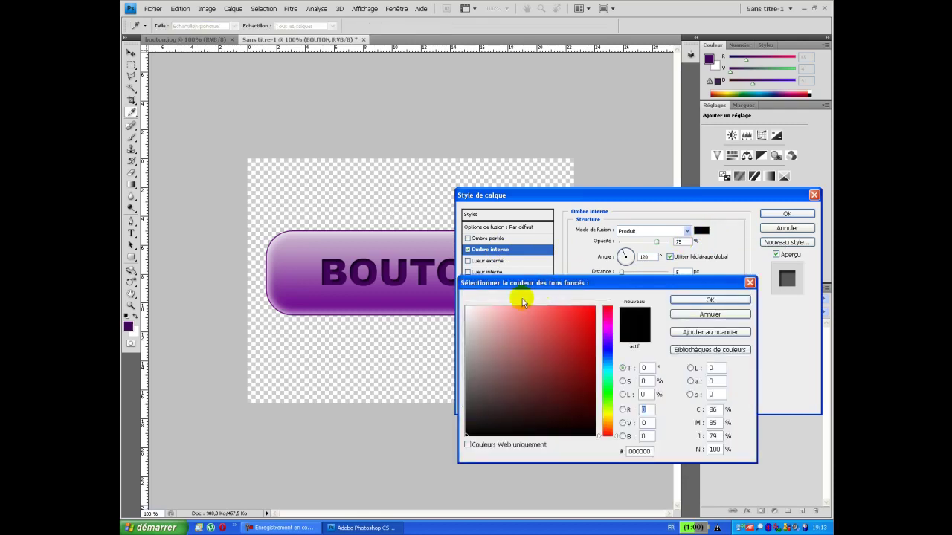
pyautogui.moveTo(479, 309); pyautogui.dragTo(464, 310)
pyautogui.click(679, 313)
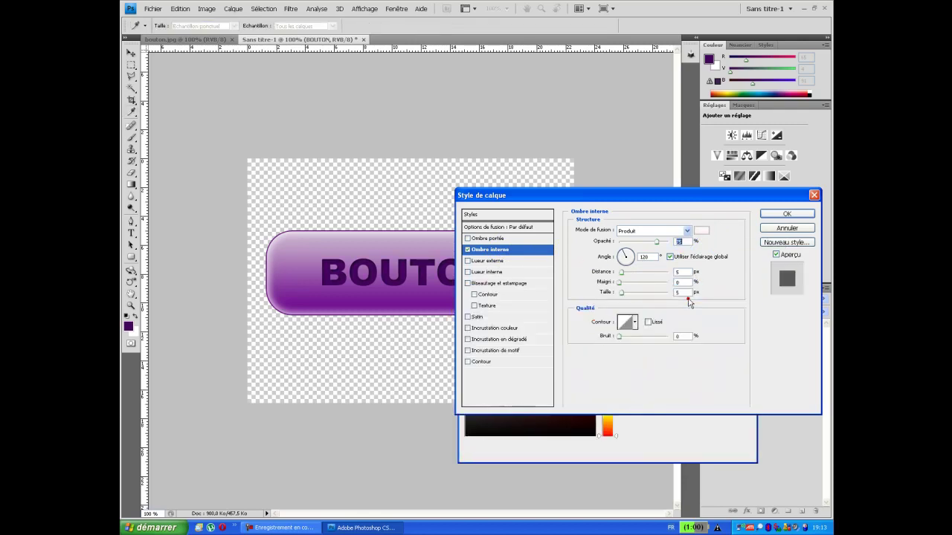
pyautogui.click(632, 232)
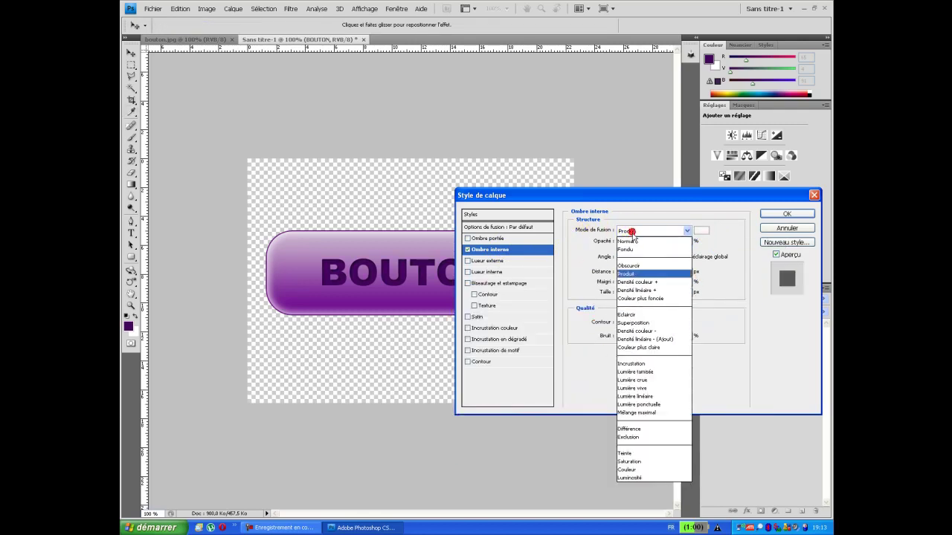
pyautogui.click(632, 239)
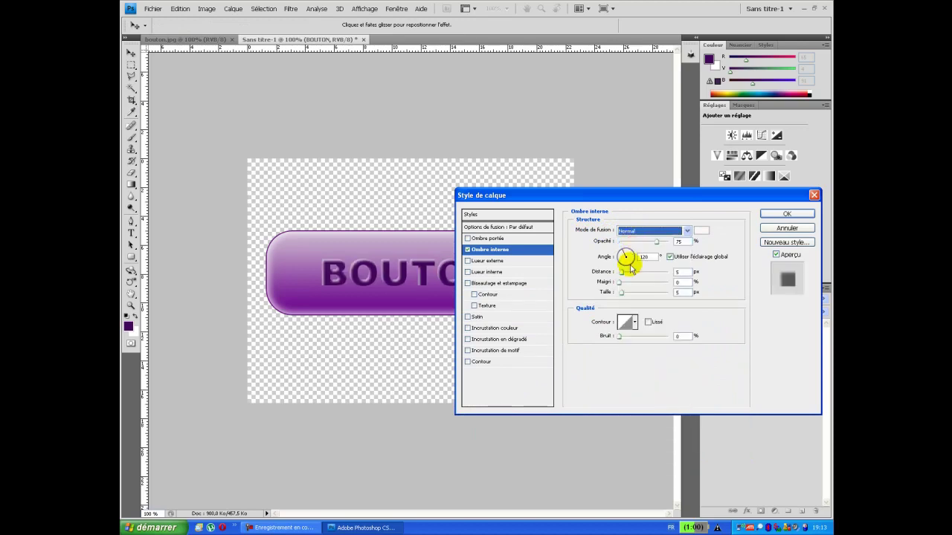
pyautogui.moveTo(626, 295)
pyautogui.mouseDown()
pyautogui.moveTo(611, 296)
pyautogui.moveTo(628, 264)
pyautogui.mouseUp()
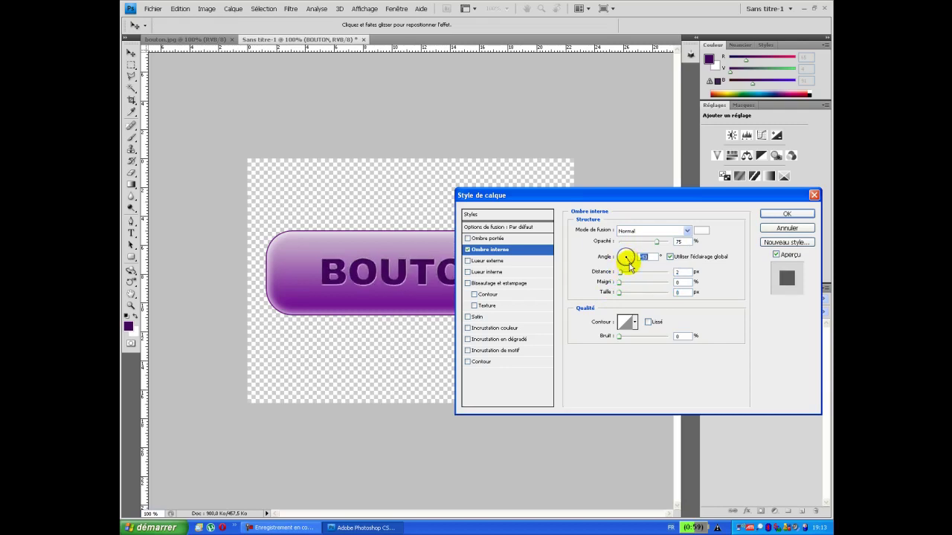
pyautogui.click(629, 265)
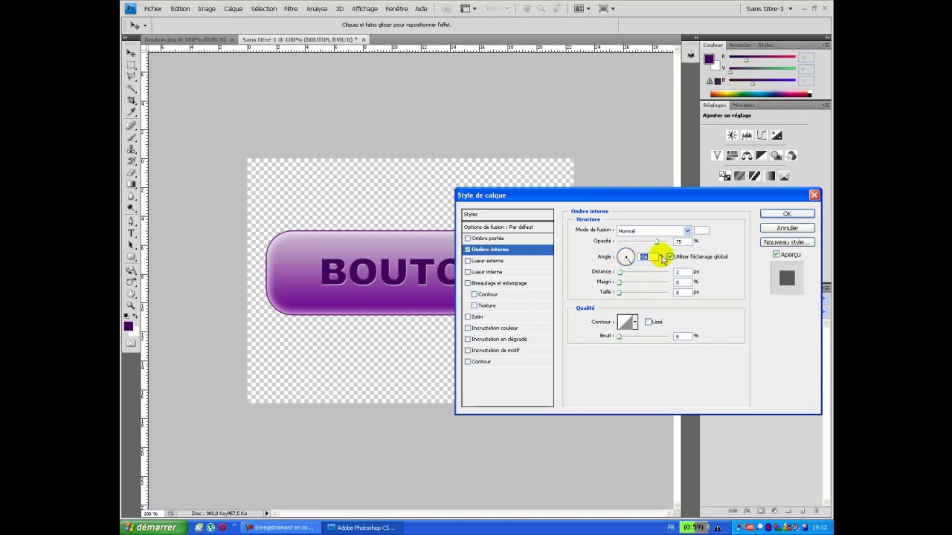
pyautogui.click(787, 213)
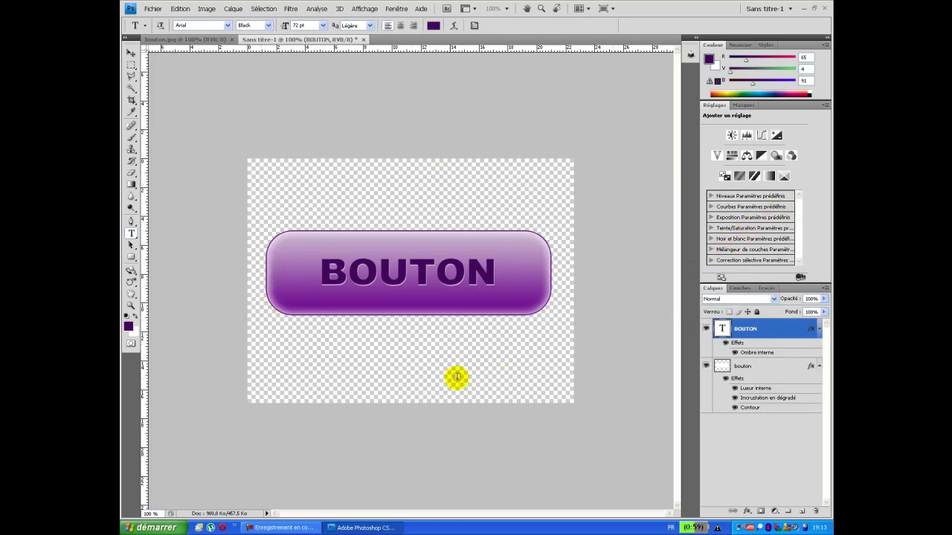
# Save the image in PNG format as Bouton_alife.png in the articles folder.
pyautogui.click(153, 9)
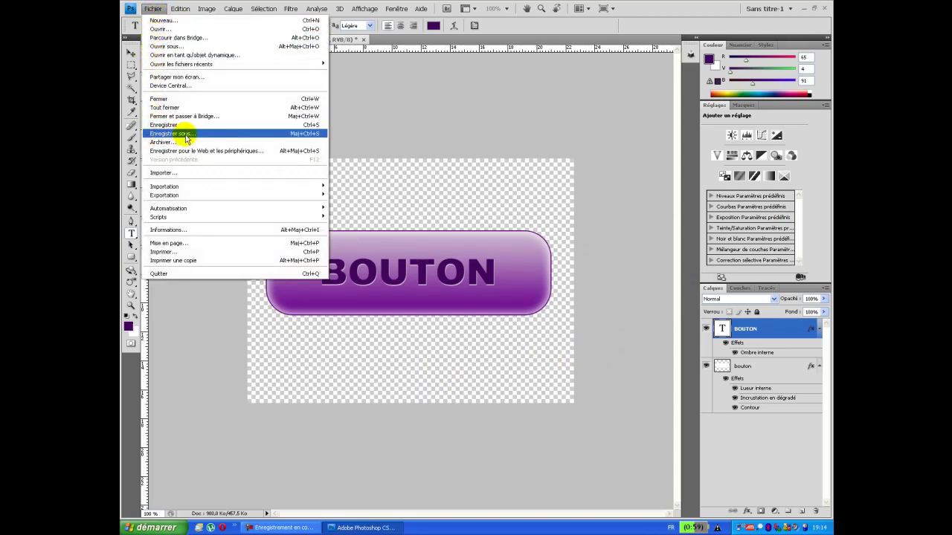
pyautogui.click(190, 134)
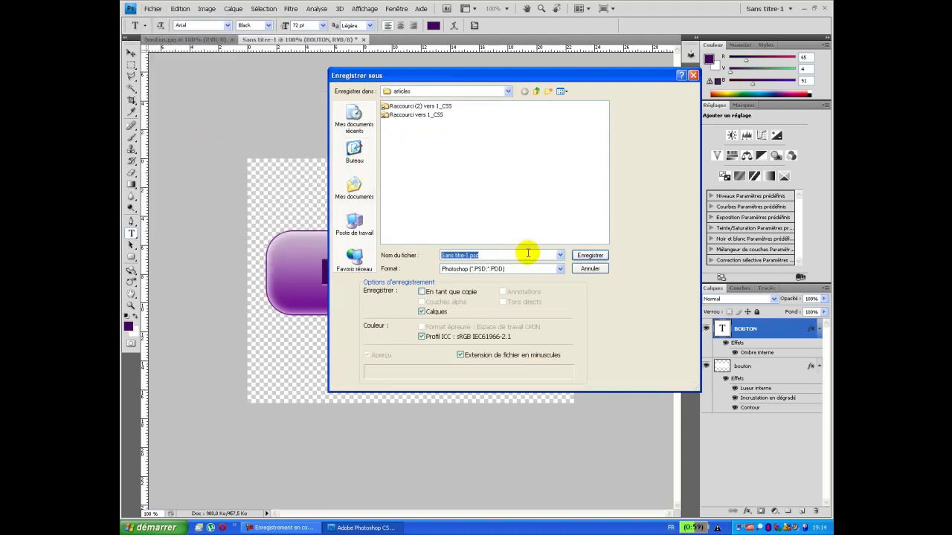
pyautogui.write('Bouton')
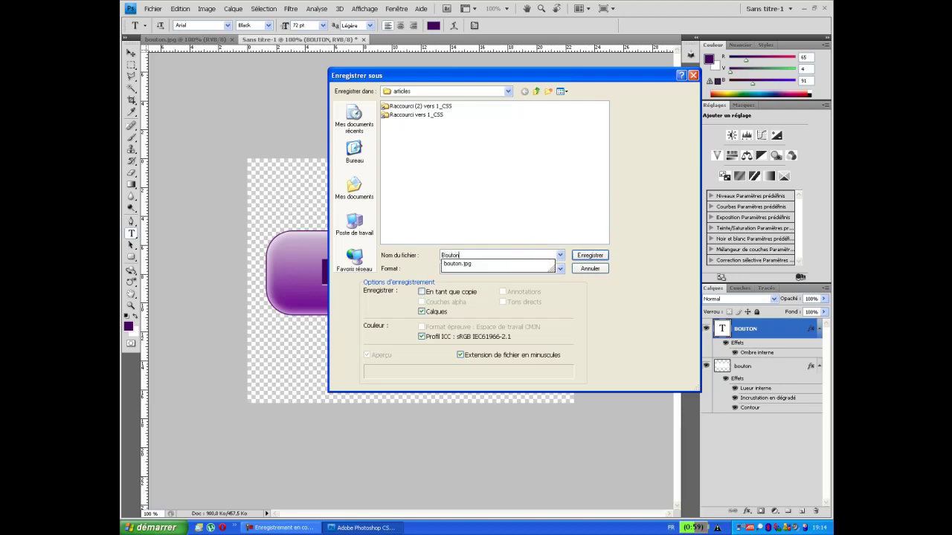
pyautogui.write('_alife')
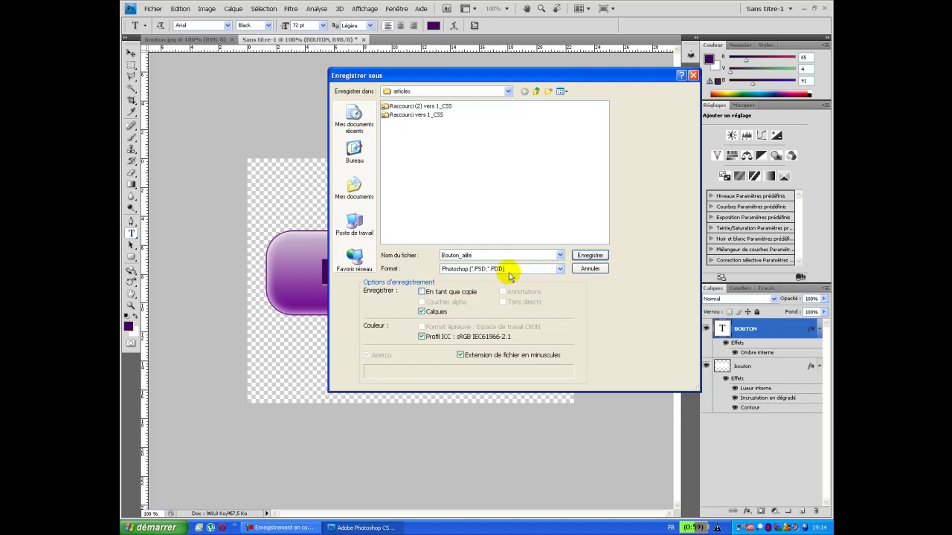
pyautogui.click(536, 269)
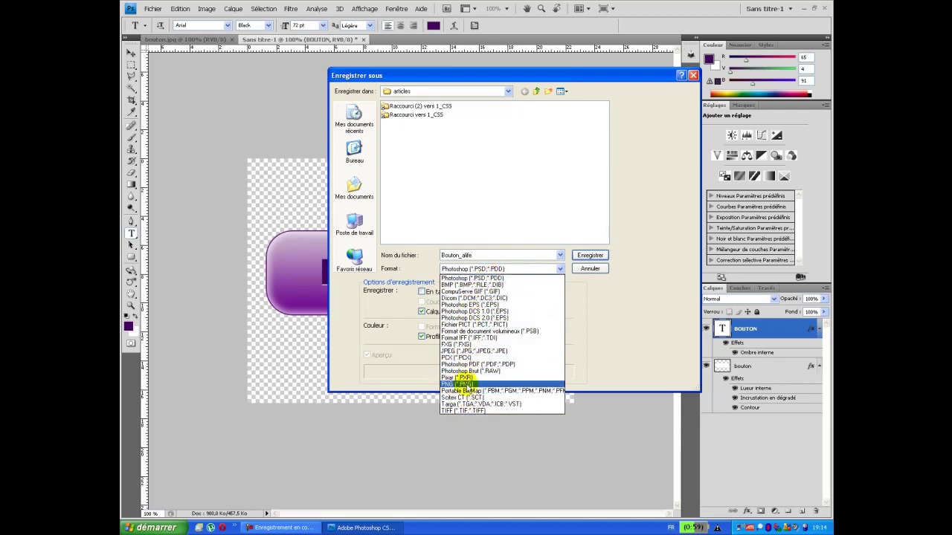
pyautogui.click(465, 384)
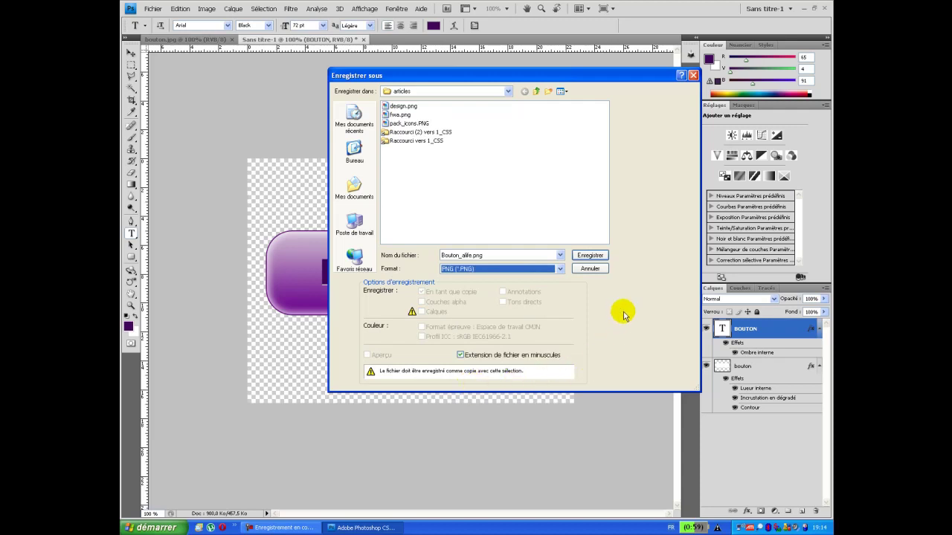
pyautogui.click(590, 256)
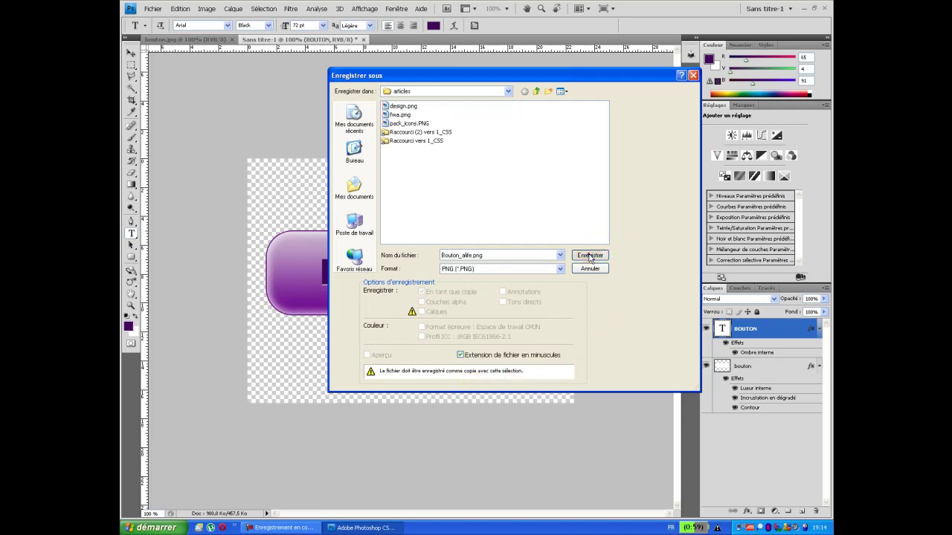